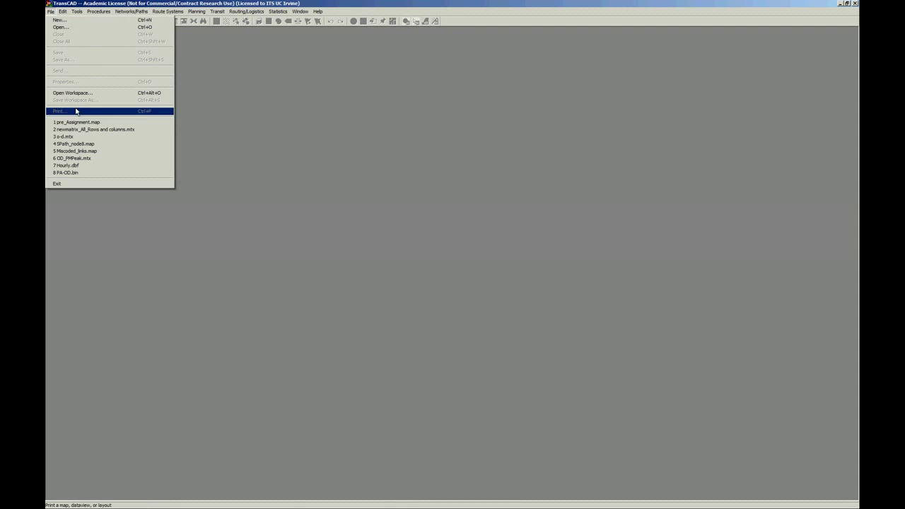
Reopen pre_Assignment.map and join Highways/Streets ID to the ASN_LinkFlow.bin table's ID1 field
click(77, 122)
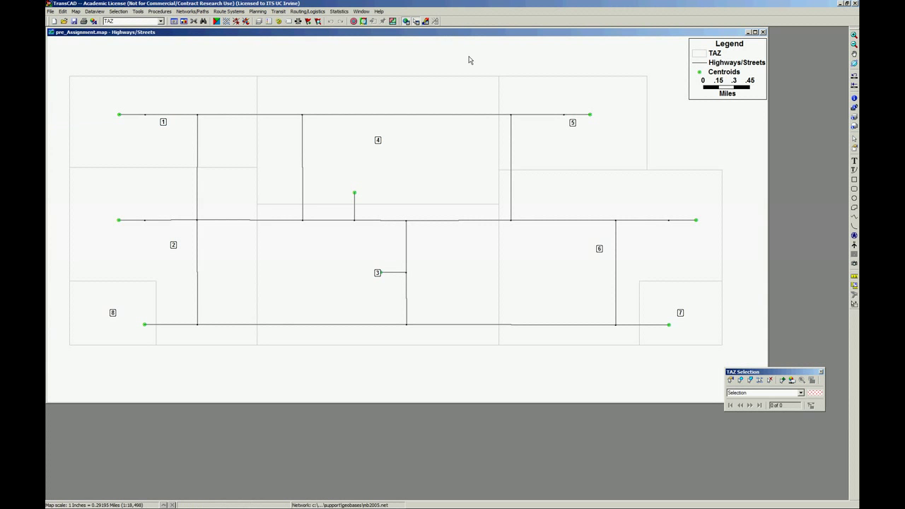
click(195, 24)
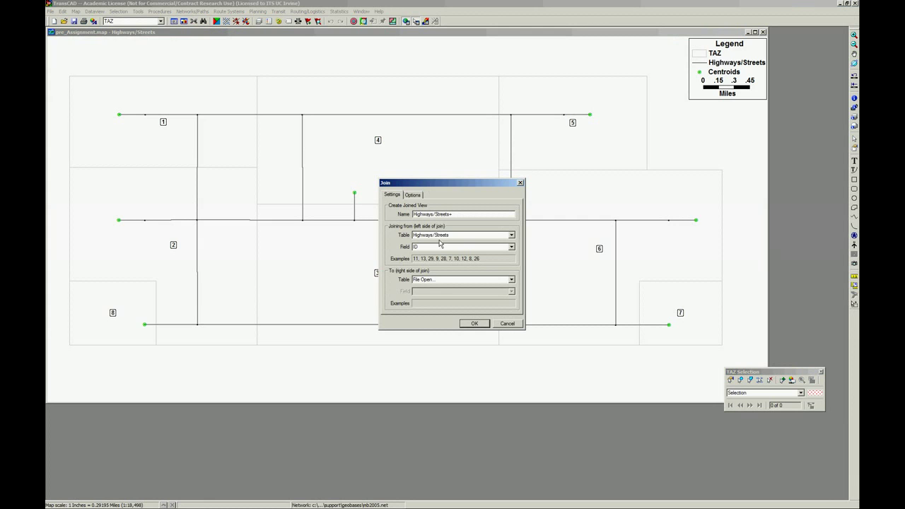
click(439, 280)
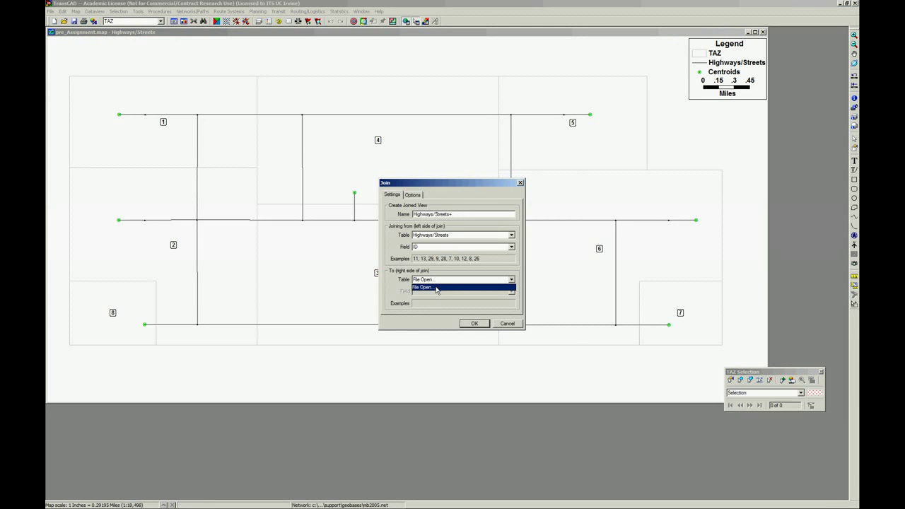
click(436, 288)
click(414, 190)
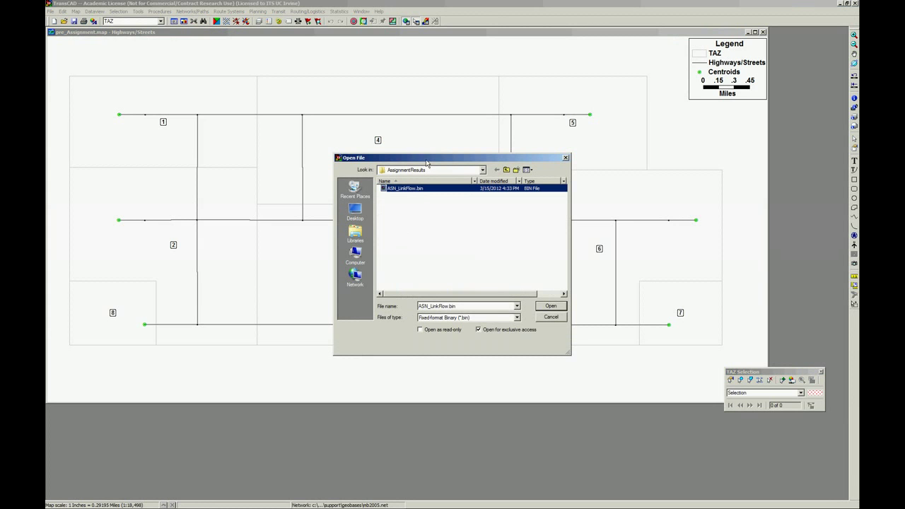
drag(426, 163, 212, 69)
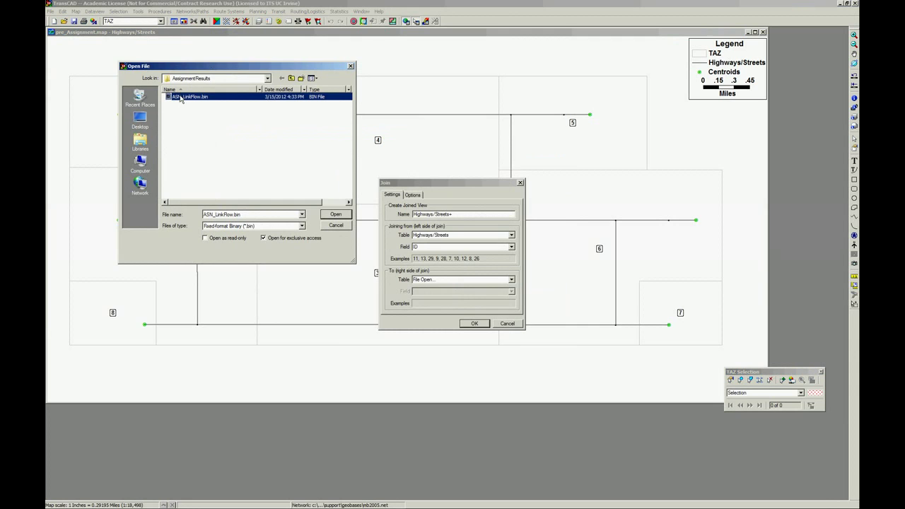
double_click(181, 99)
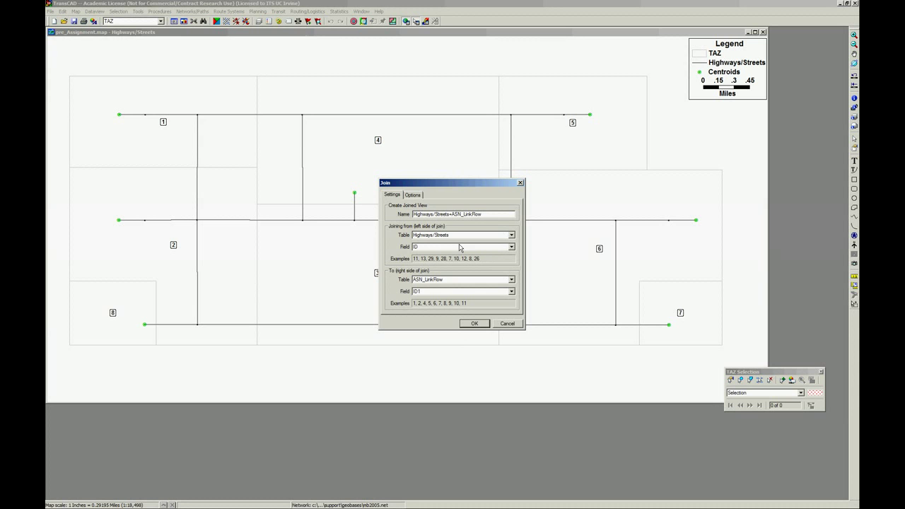
Create the Highways/Streets+ASN_LinkFlow joined dataview and return to the pre_Assignment map
click(472, 323)
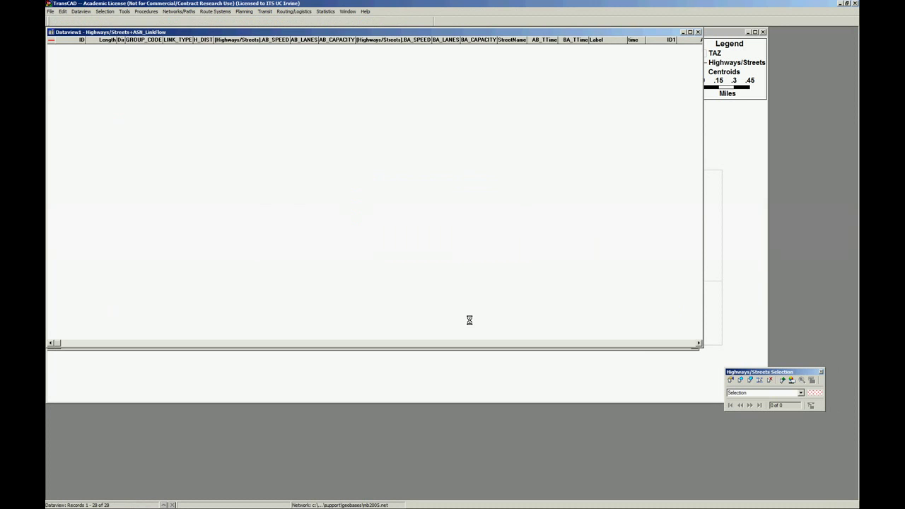
drag(404, 33, 413, 91)
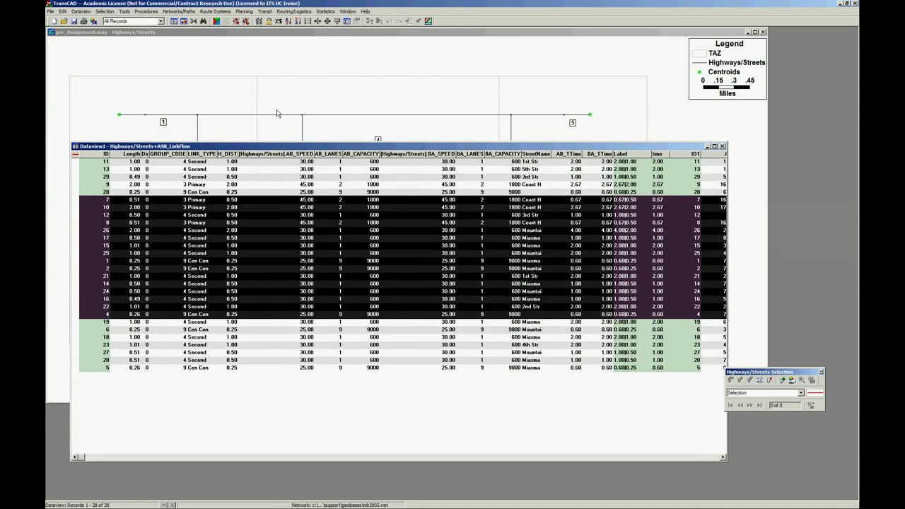
click(278, 111)
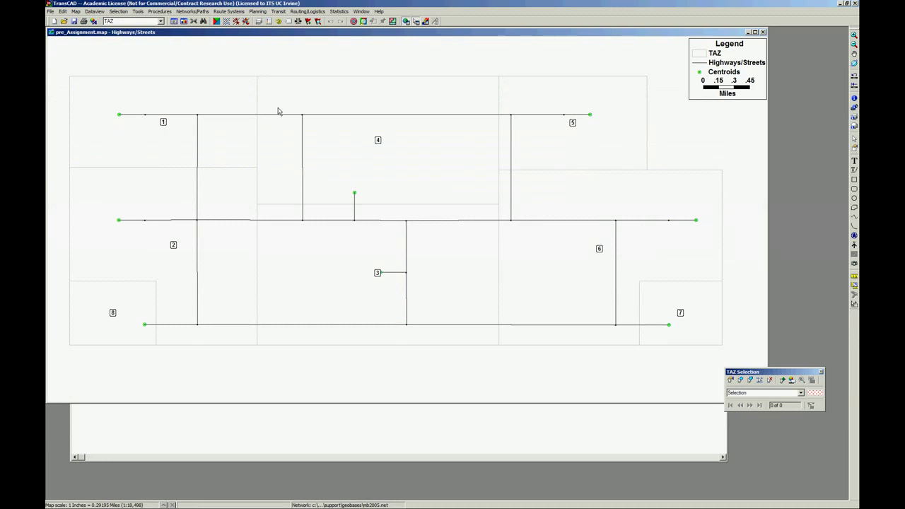
Look through the Procedures and Planning menus without choosing a command
click(259, 12)
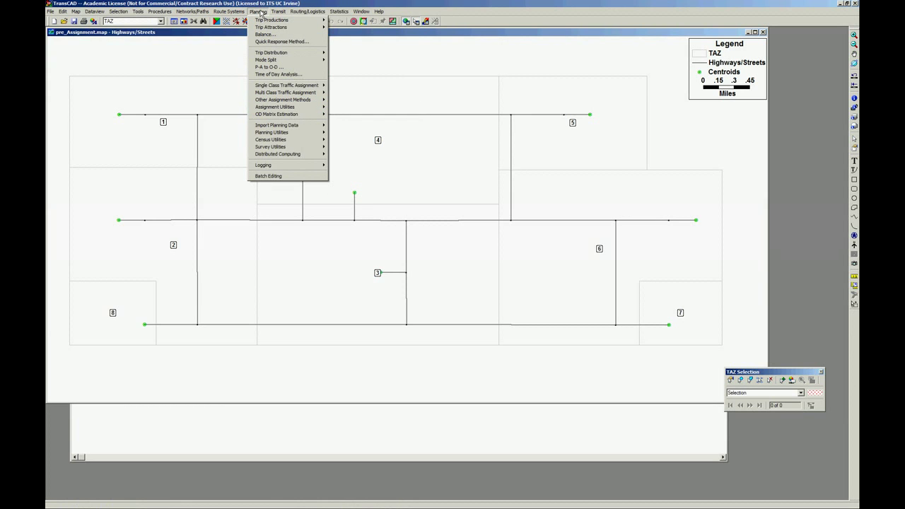
click(169, 12)
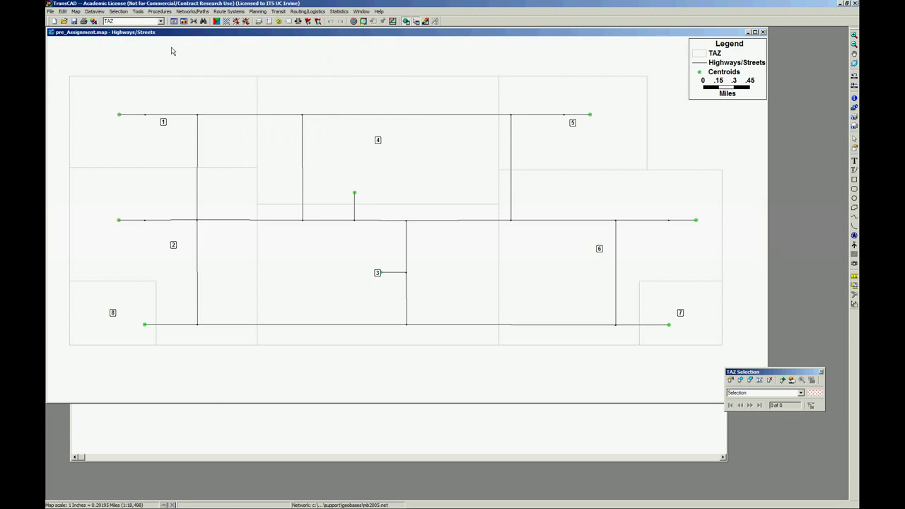
click(166, 12)
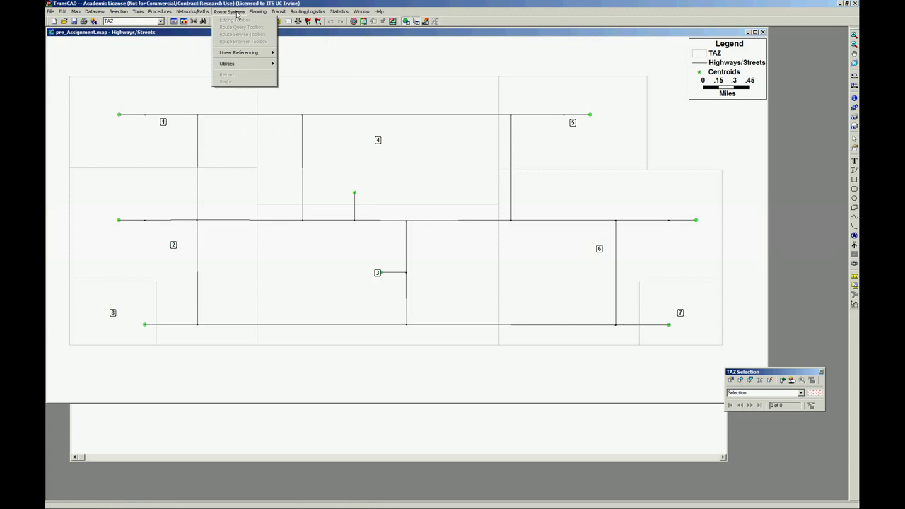
mouse_move(257, 12)
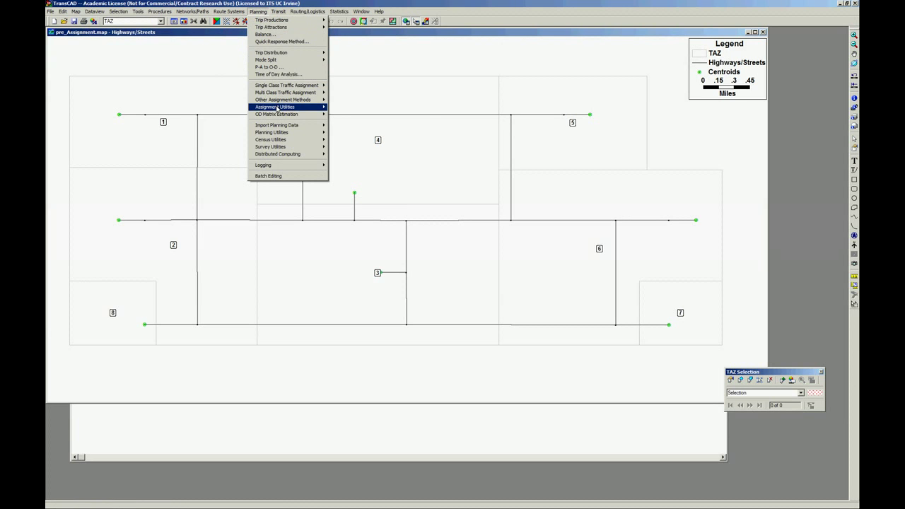
mouse_move(277, 108)
click(257, 12)
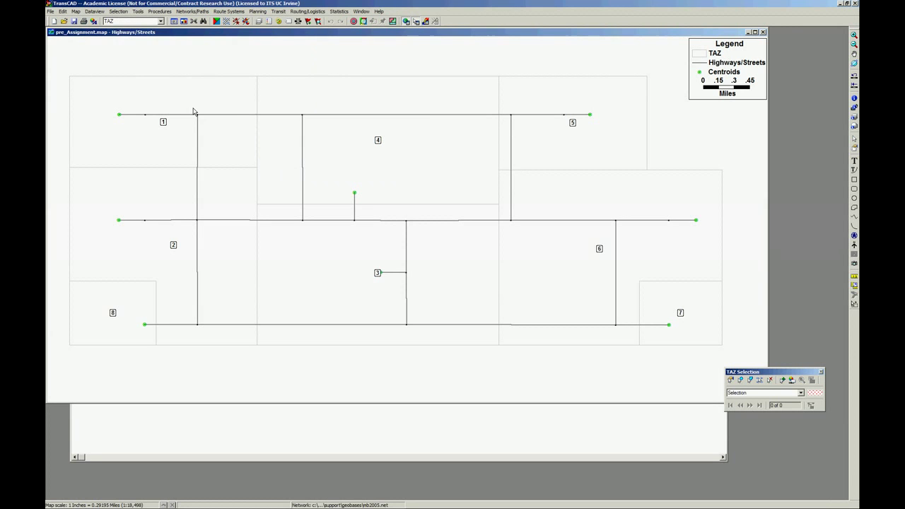
Make Highways/Streets the working layer and reopen Planning > Assignment Utilities
click(138, 22)
click(137, 36)
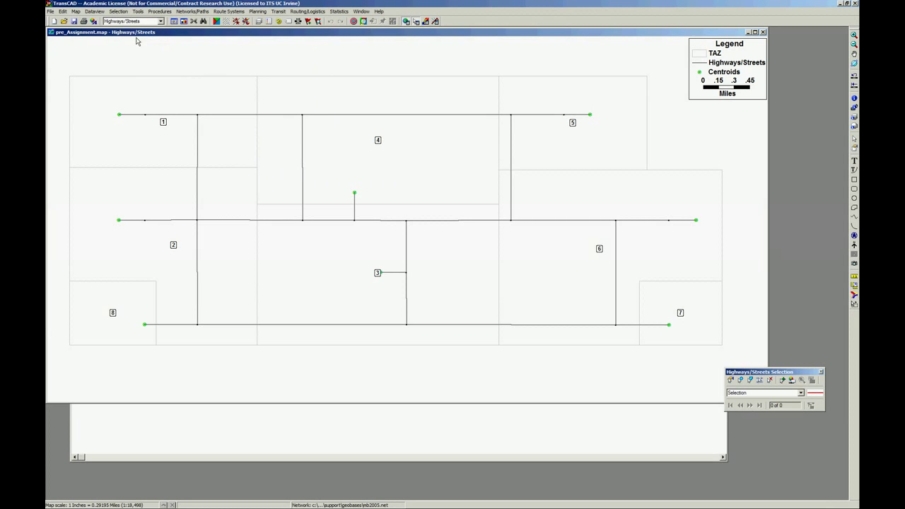
click(257, 12)
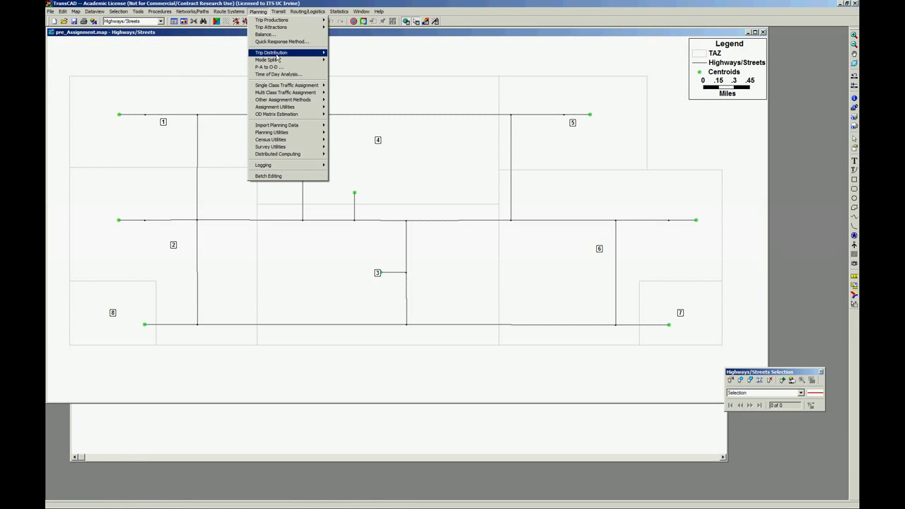
mouse_move(286, 108)
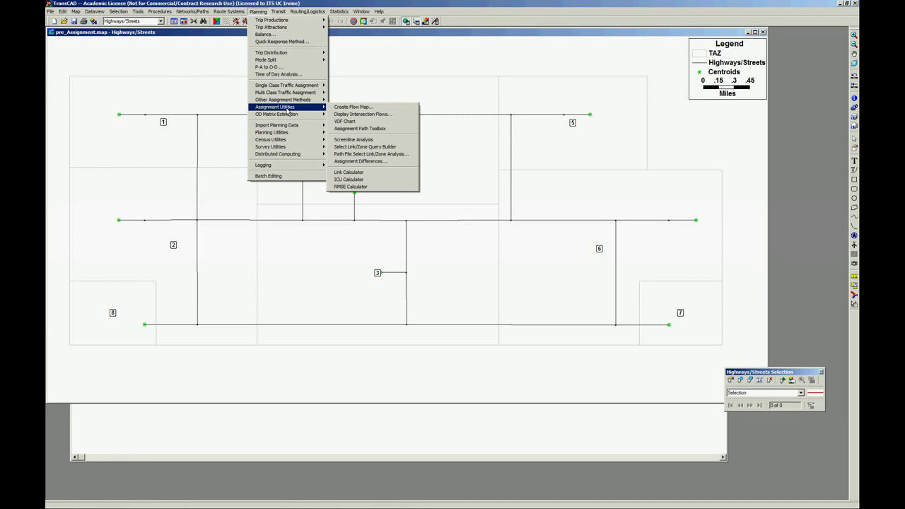
Start Screenline Analysis and create a new screenline file ScrLine.scr in the AssignmentResults folder
click(364, 140)
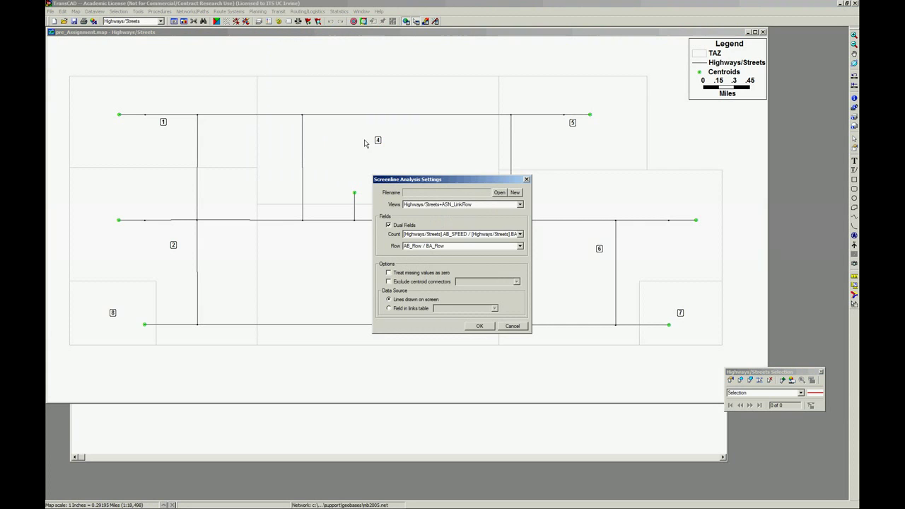
drag(478, 181, 476, 131)
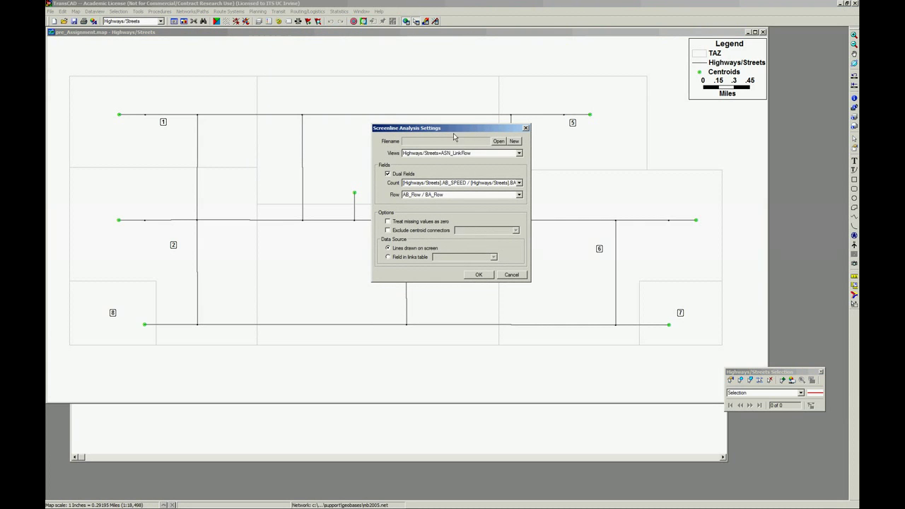
click(514, 141)
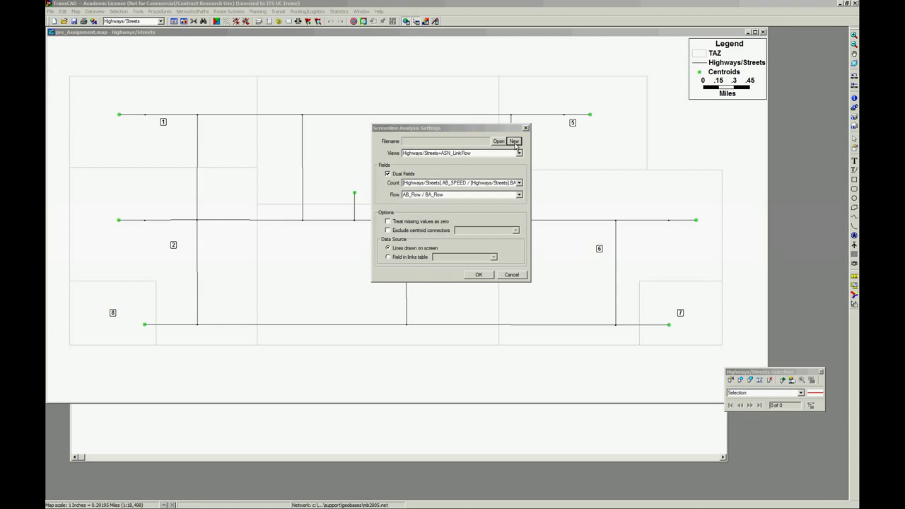
click(475, 267)
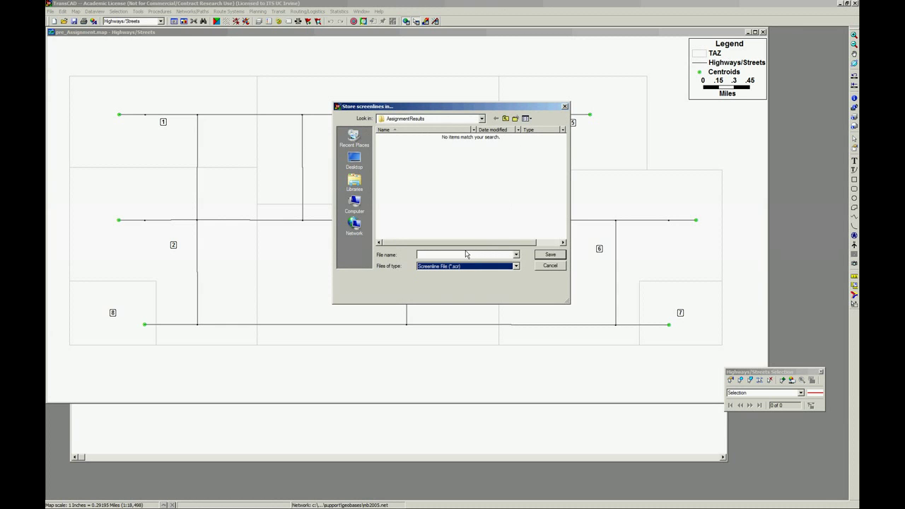
drag(458, 107, 384, 116)
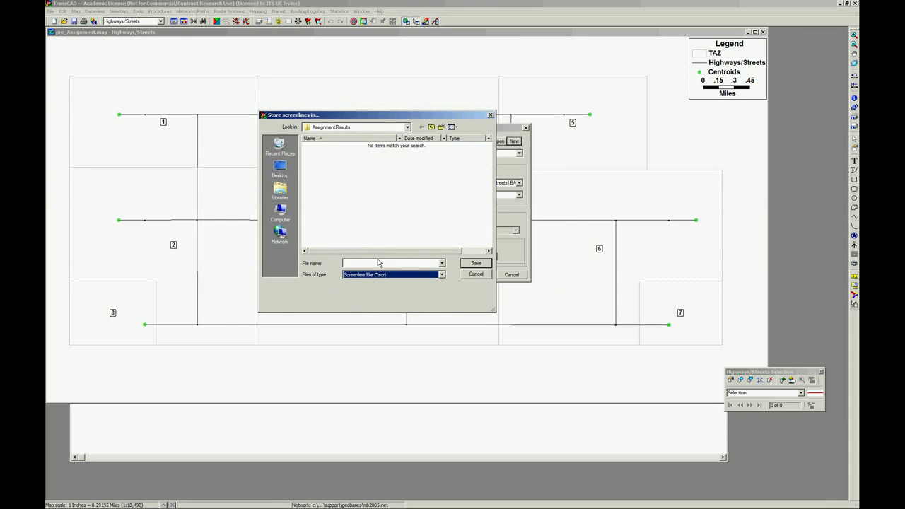
click(362, 263)
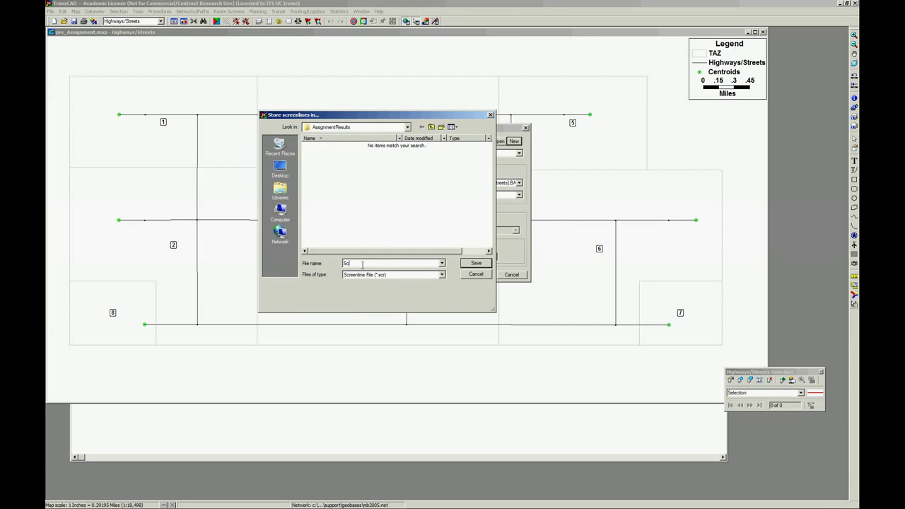
text(ScrlineL)
click(476, 262)
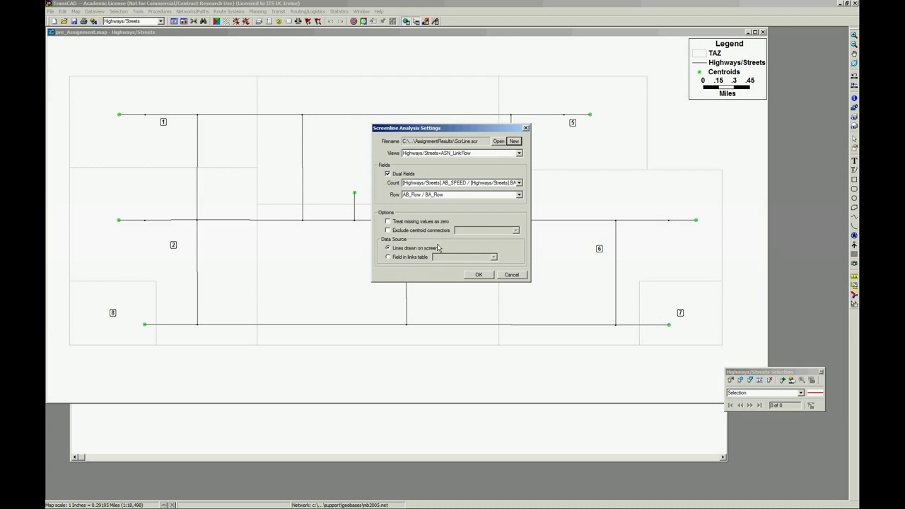
Choose the Highways/Streets+ASN_LinkFlow view and AB_SPEED / BA_SPEED as the count fields
click(500, 153)
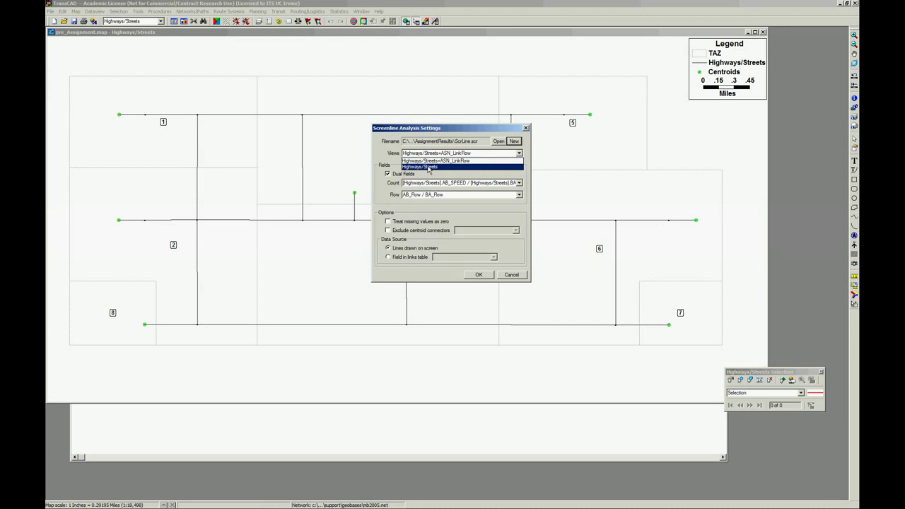
click(475, 161)
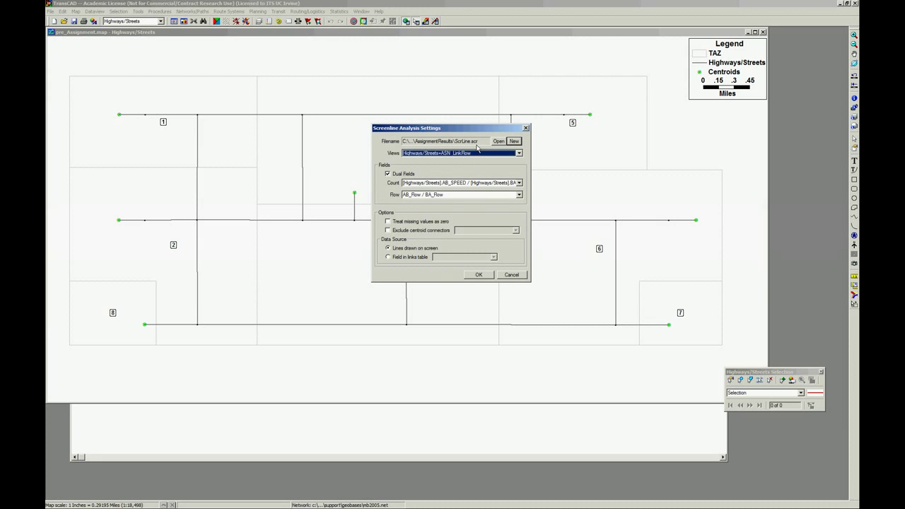
click(415, 184)
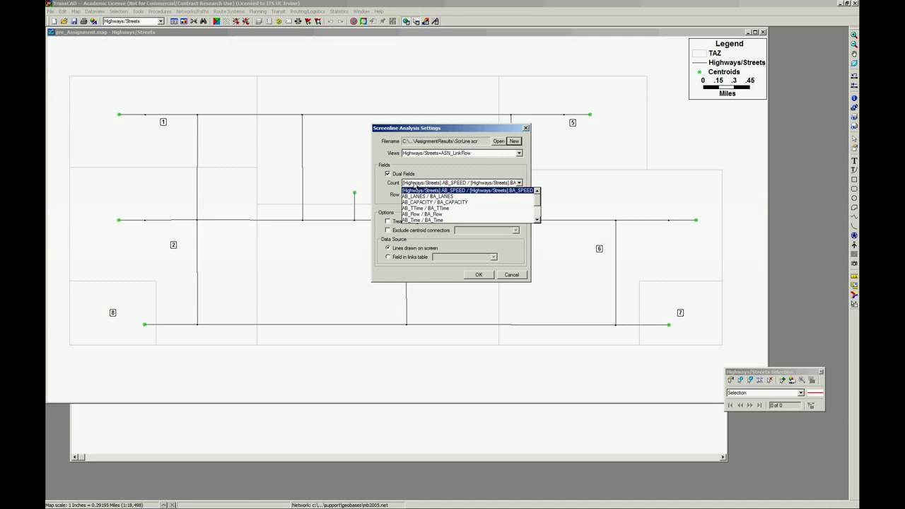
click(449, 190)
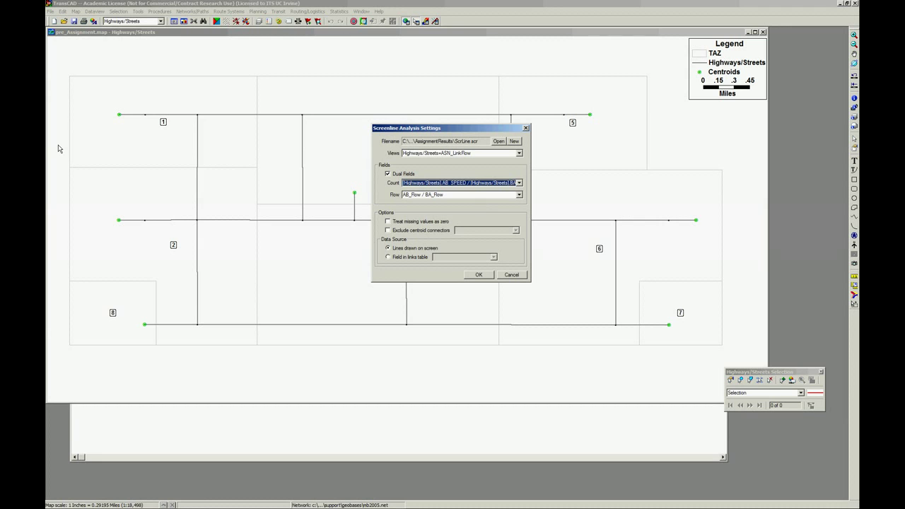
key(alt+Tab)
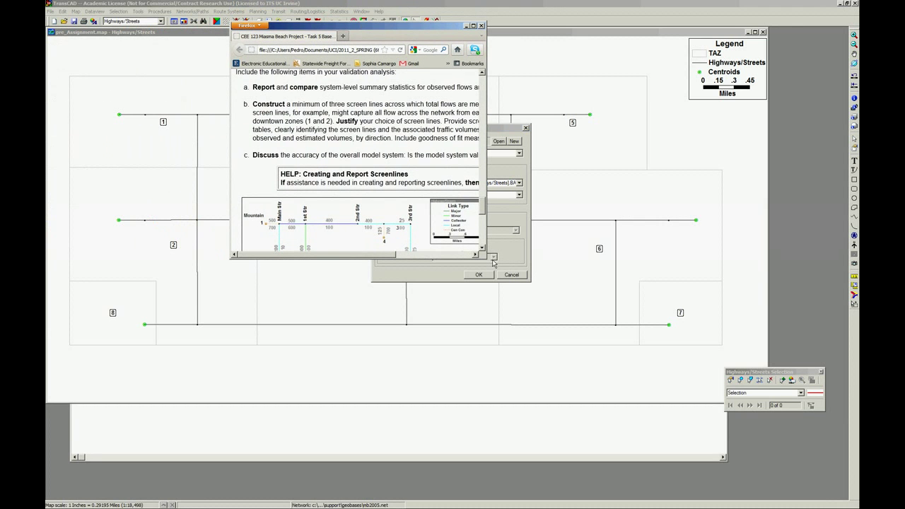
drag(484, 257, 730, 403)
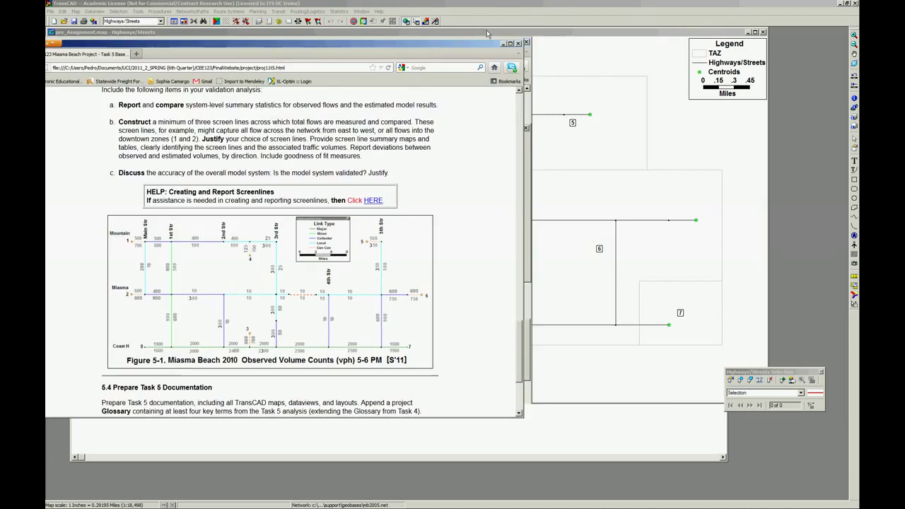
click(486, 33)
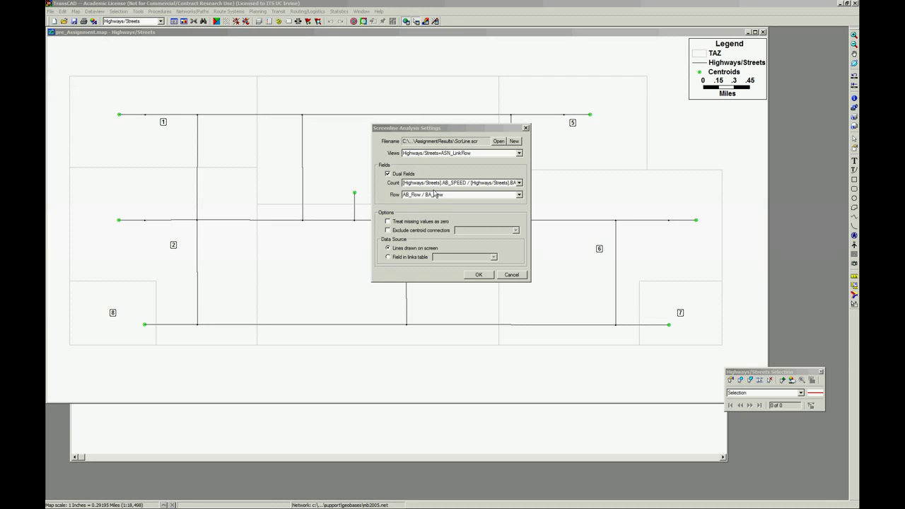
Set both the Flow and Count fields to AB_Flow / BA_Flow
click(434, 194)
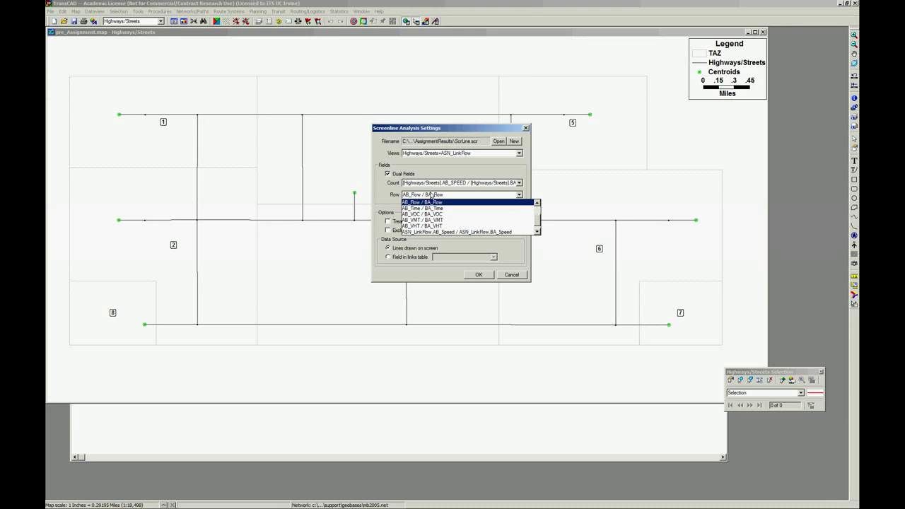
scroll(470, 221, up, 2)
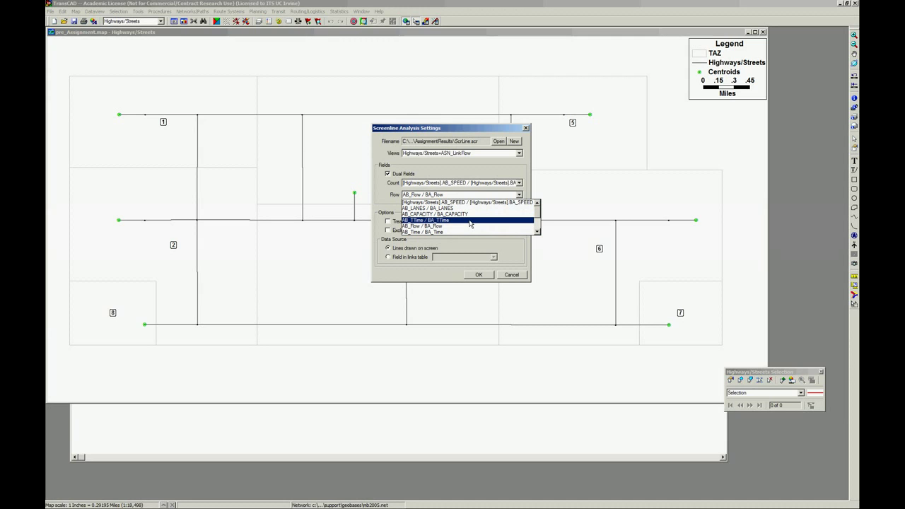
scroll(541, 225, down, 2)
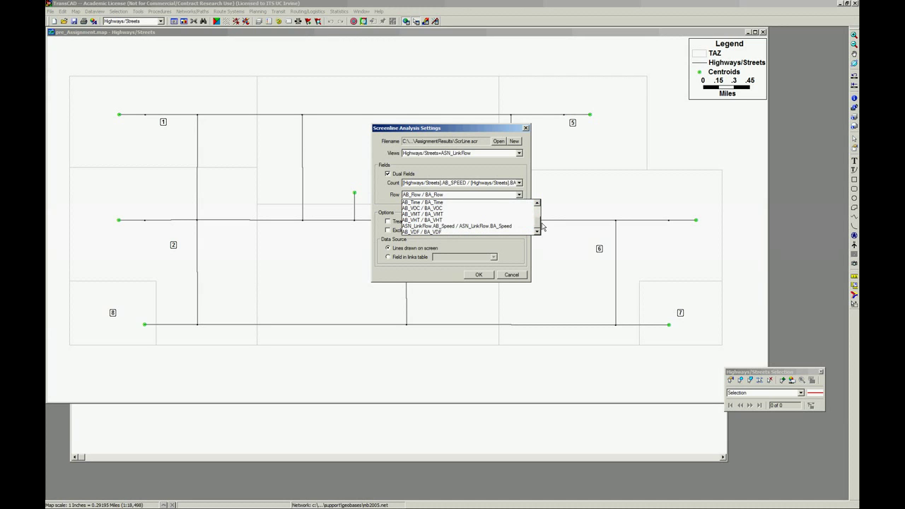
scroll(543, 224, up, 3)
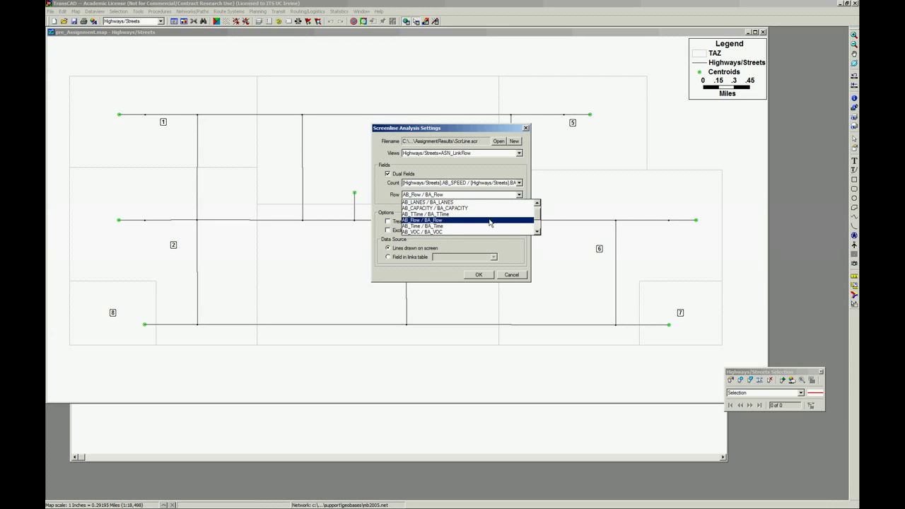
click(489, 225)
click(453, 183)
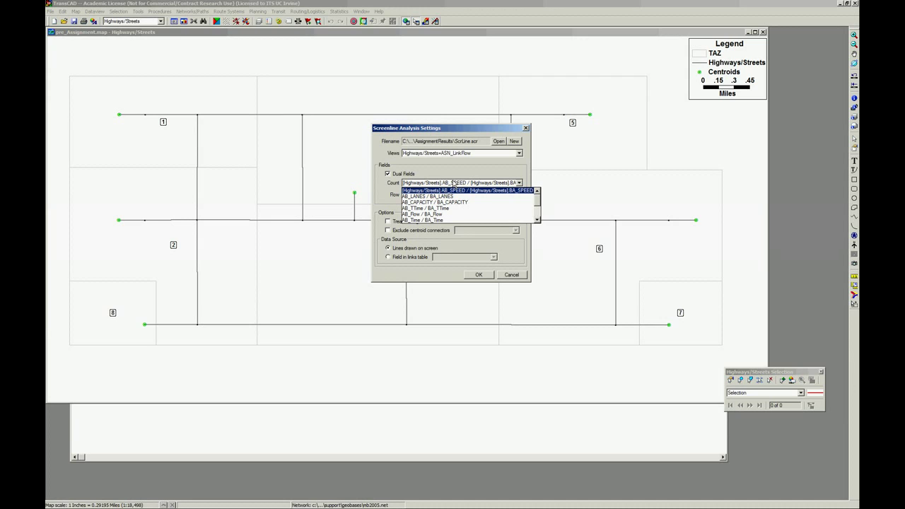
click(451, 214)
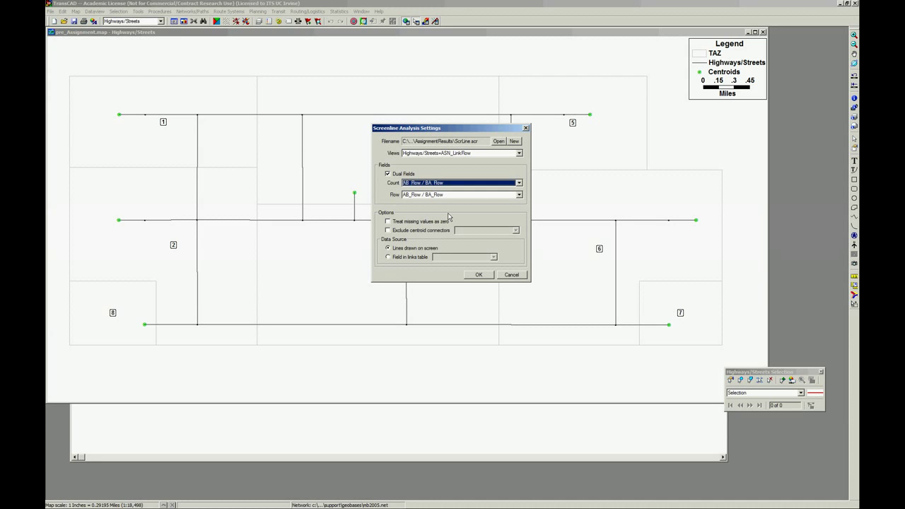
click(450, 187)
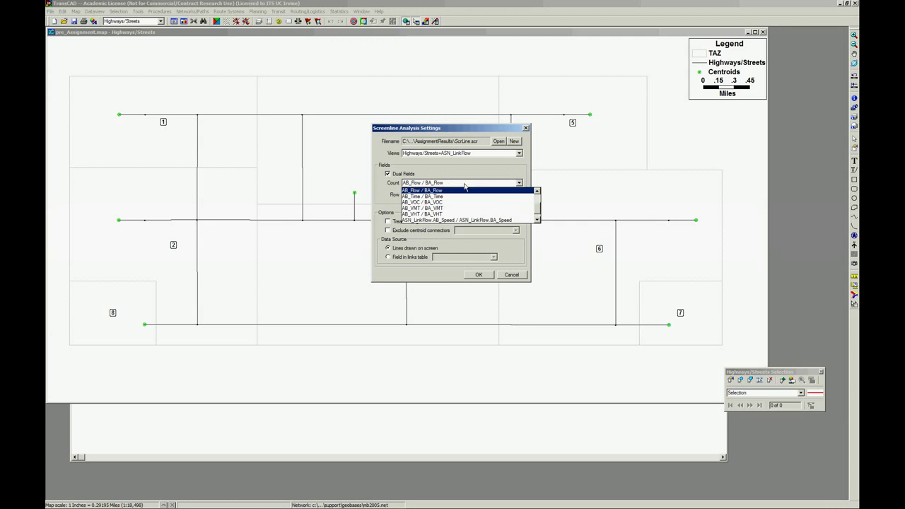
click(537, 219)
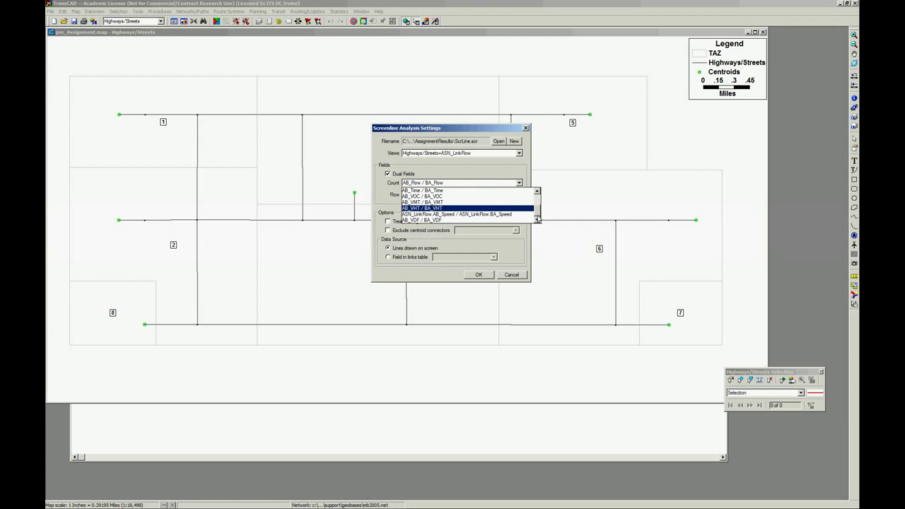
scroll(531, 205, up, 2)
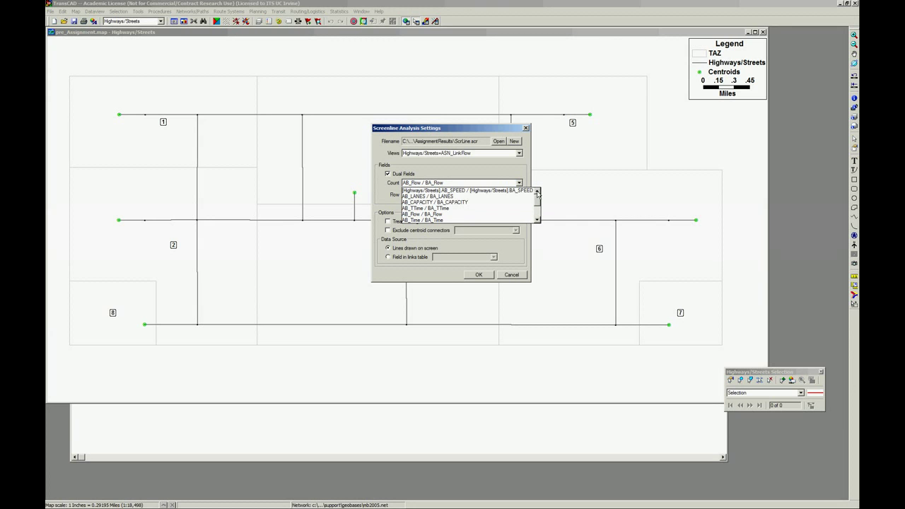
click(520, 173)
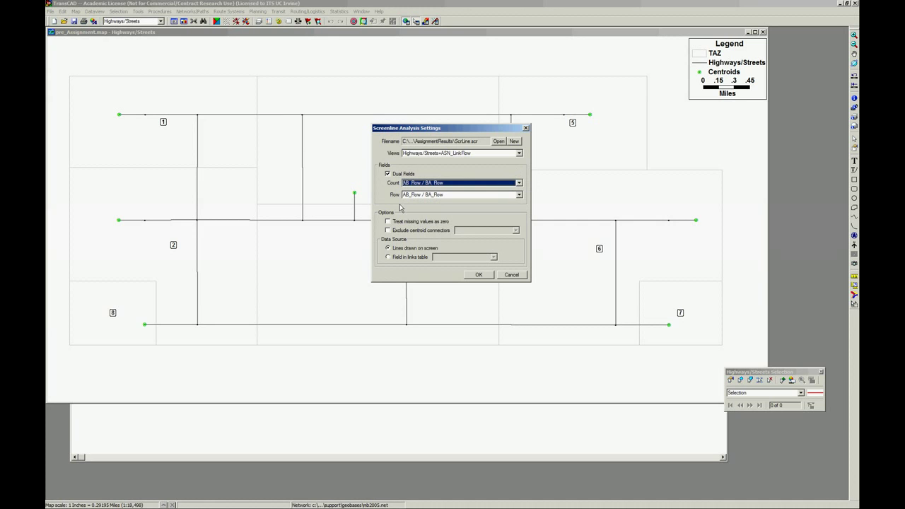
Treat missing values as zero, leaving centroid connectors included after reviewing their set options
click(416, 222)
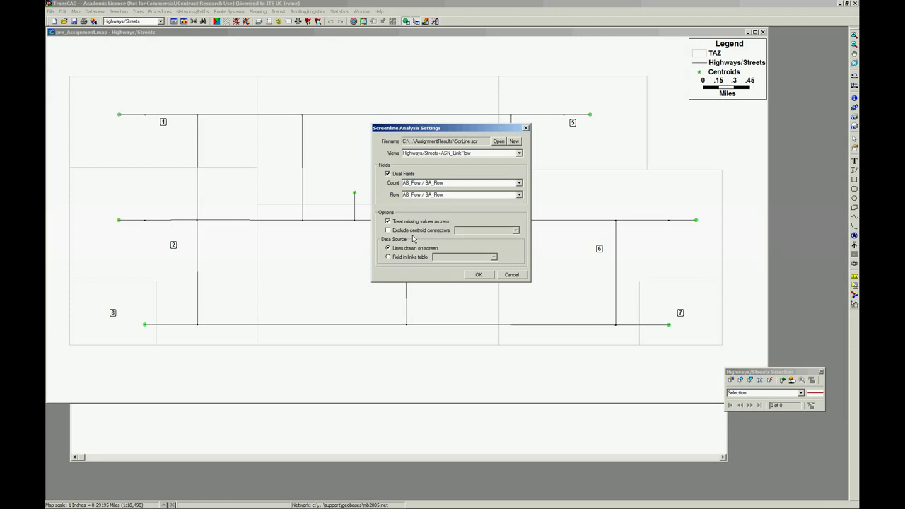
click(410, 231)
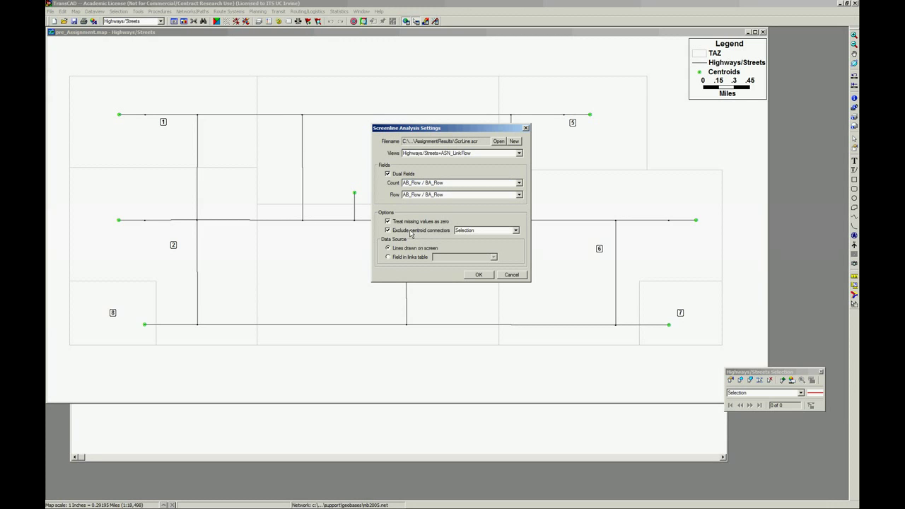
click(459, 231)
click(460, 234)
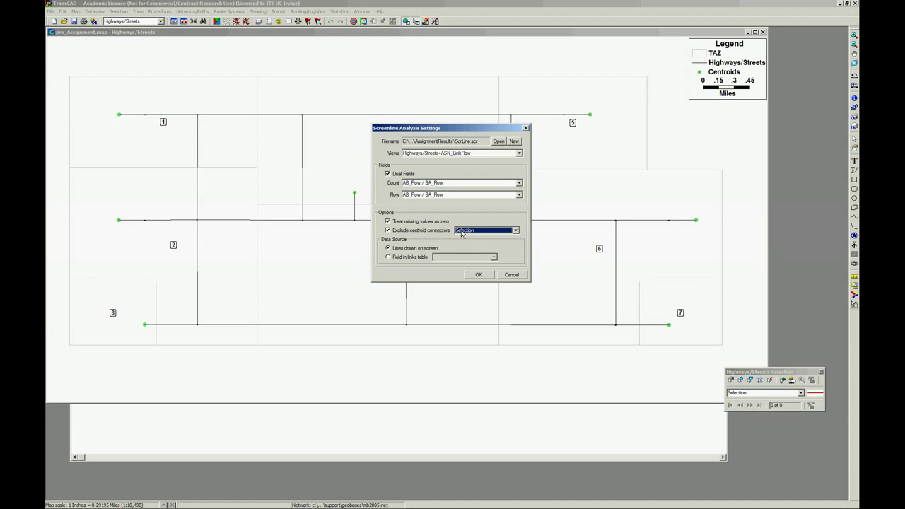
click(462, 233)
click(463, 236)
click(433, 233)
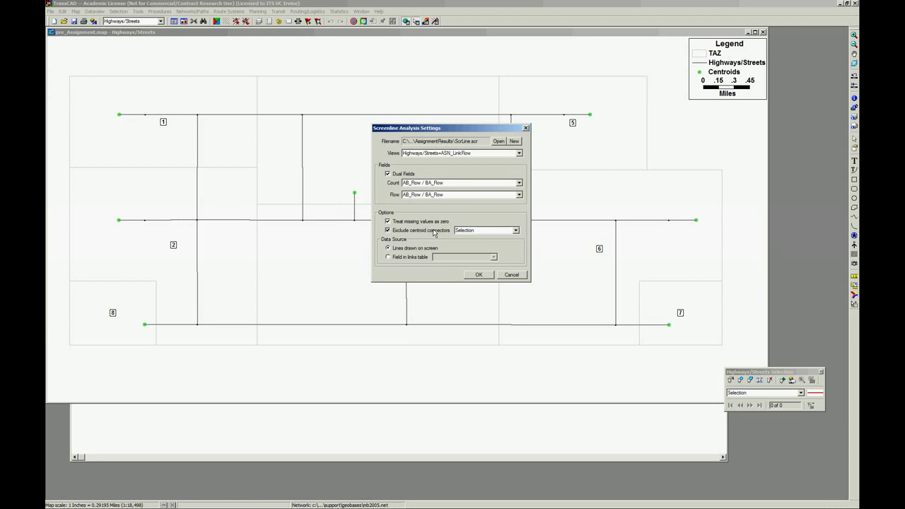
click(434, 233)
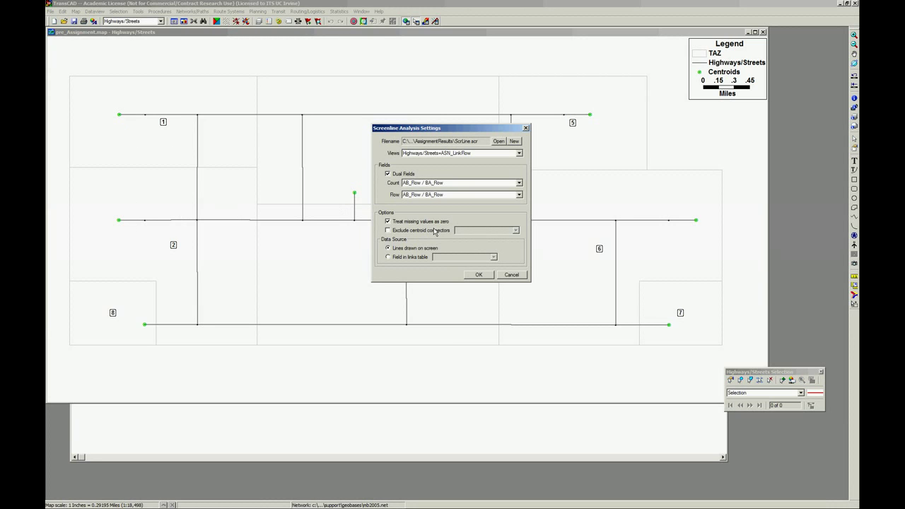
Keep screenlines drawn on screen rather than the Max_VDF links field, and accept the settings
click(481, 276)
click(410, 260)
click(478, 258)
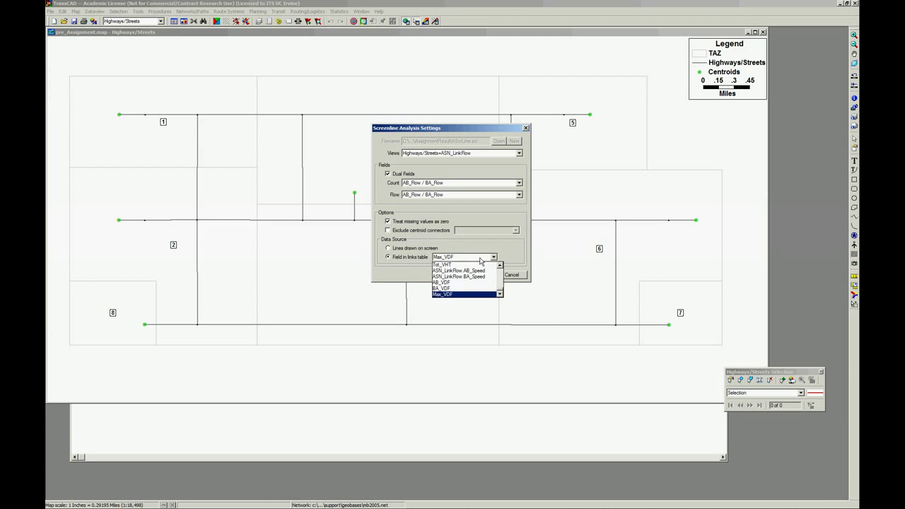
click(439, 257)
click(424, 249)
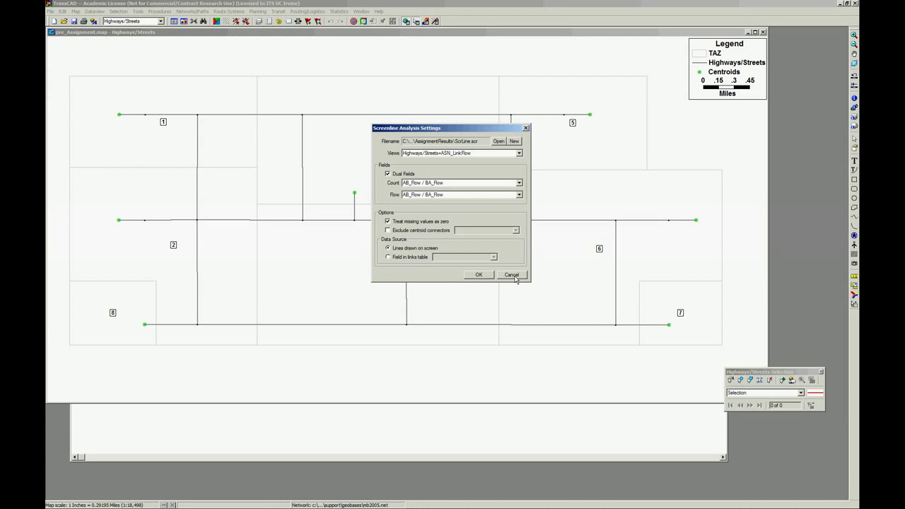
click(481, 275)
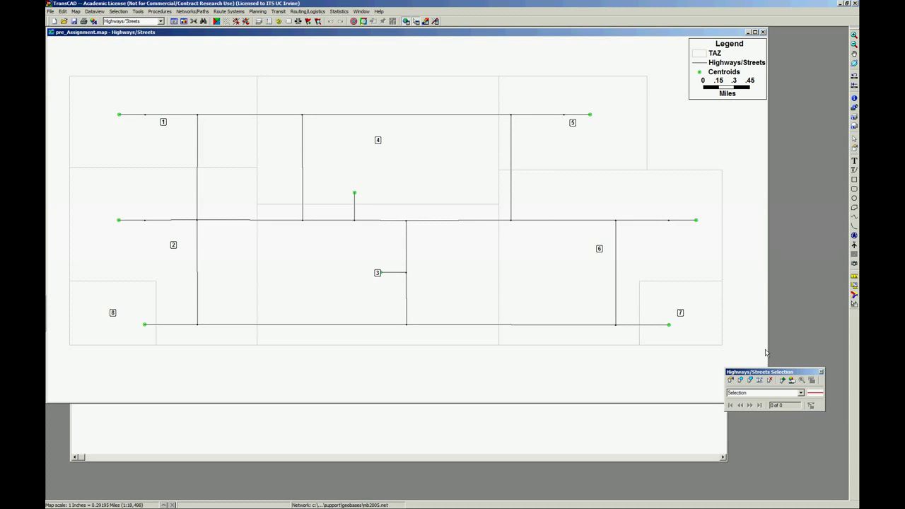
Move the street Selection toolbar aside and open the Screenline Editor over the map
drag(760, 375, 755, 360)
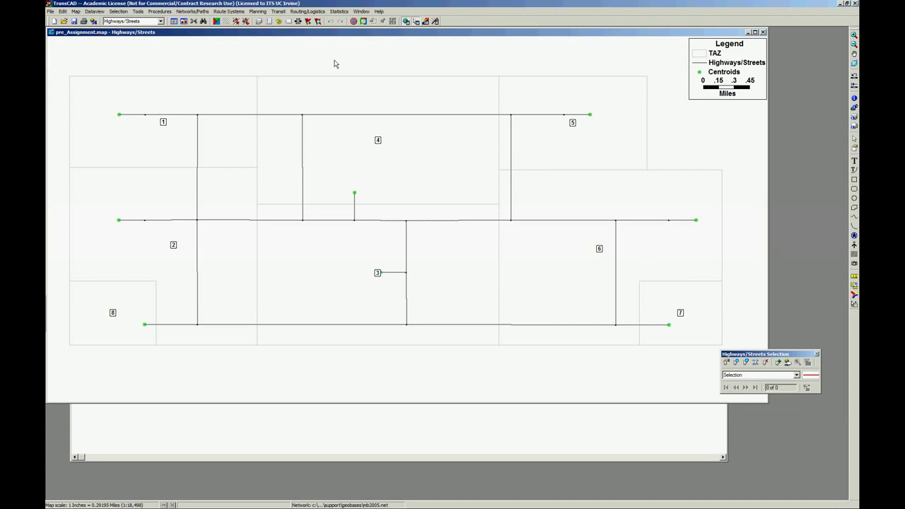
click(260, 11)
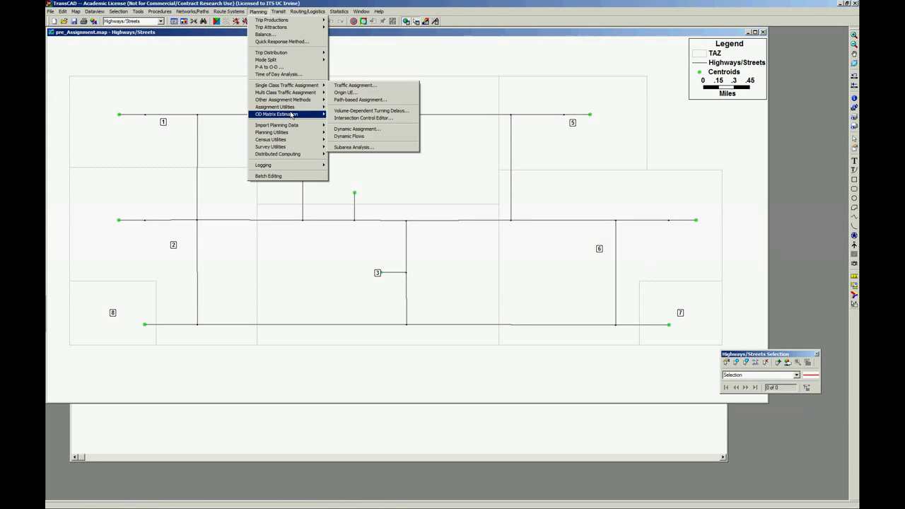
mouse_move(290, 106)
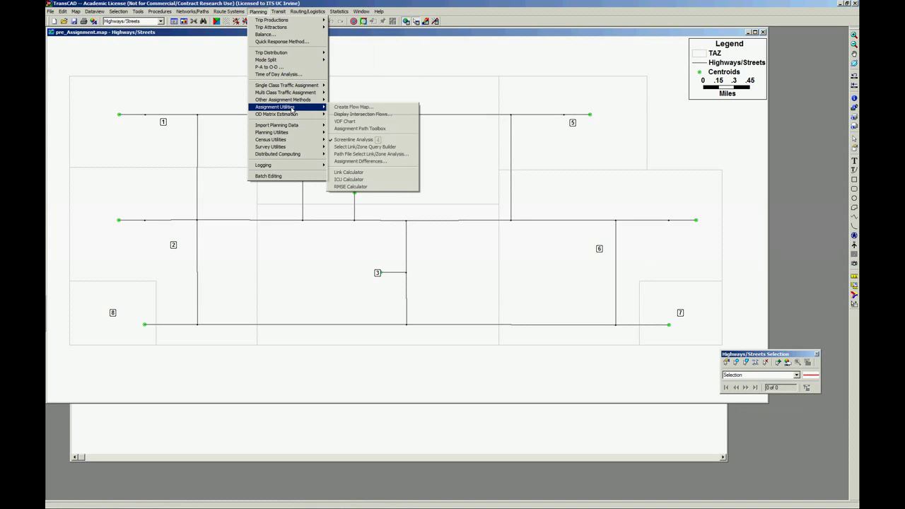
click(363, 140)
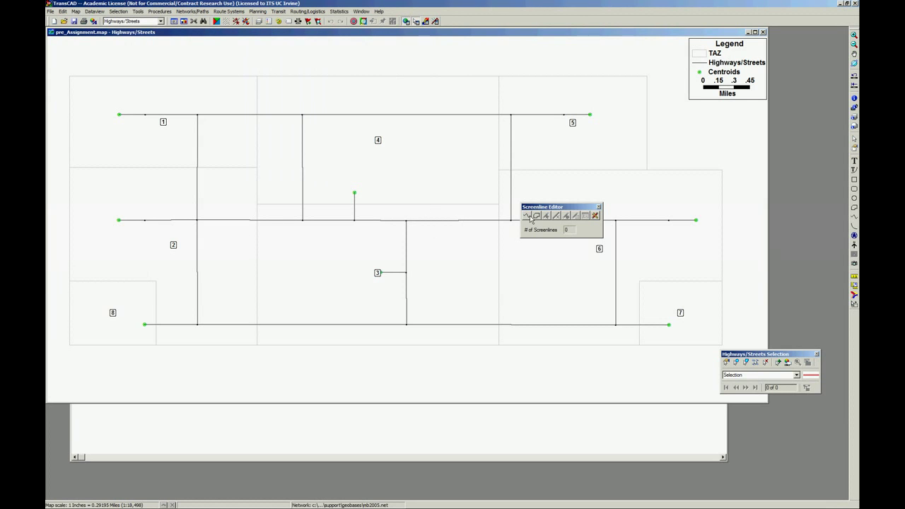
Draw an upper east–west screenline, one below the middle road, and a west-side north–south one
click(527, 215)
click(122, 154)
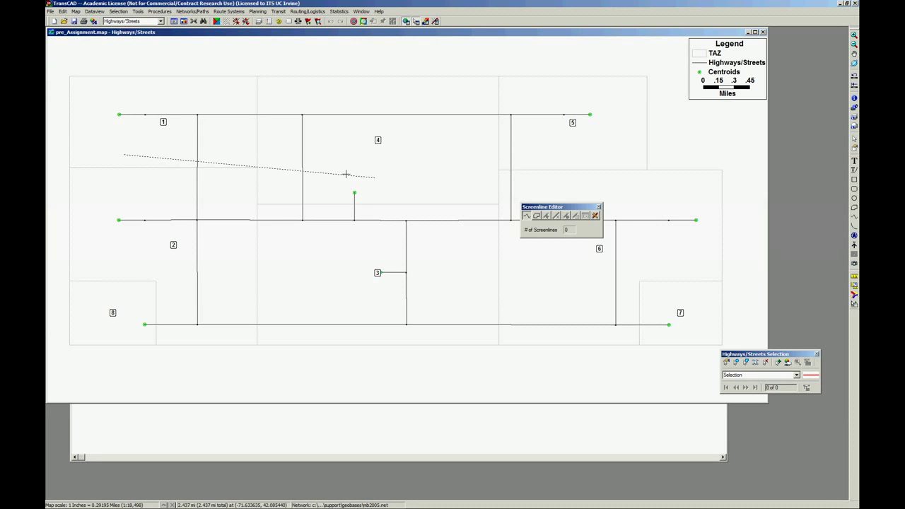
double_click(584, 151)
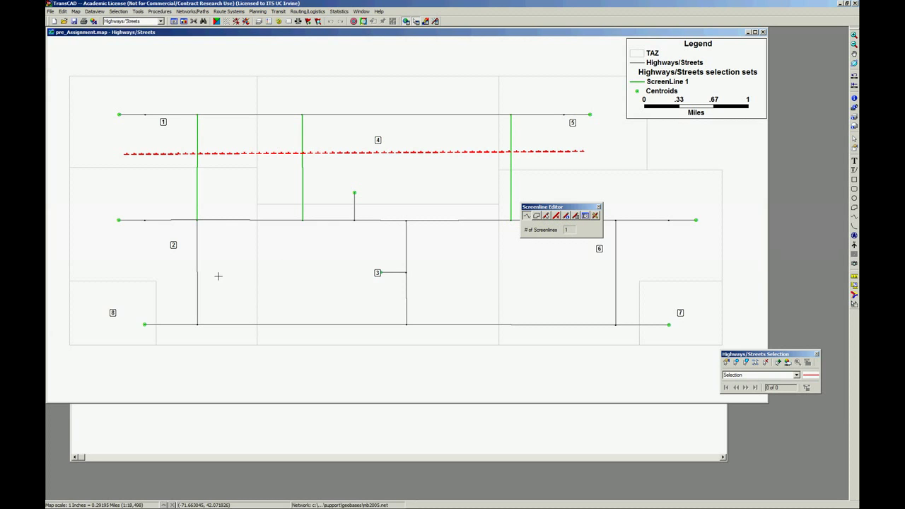
click(154, 251)
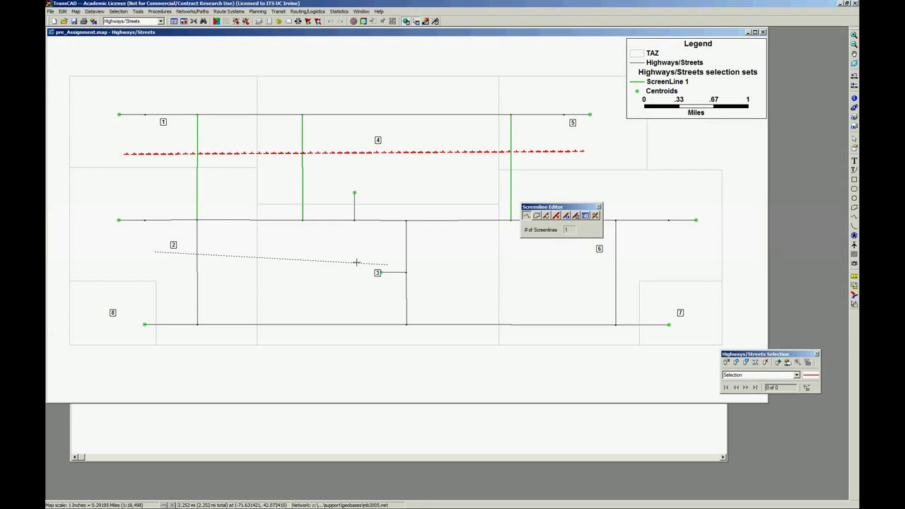
double_click(642, 251)
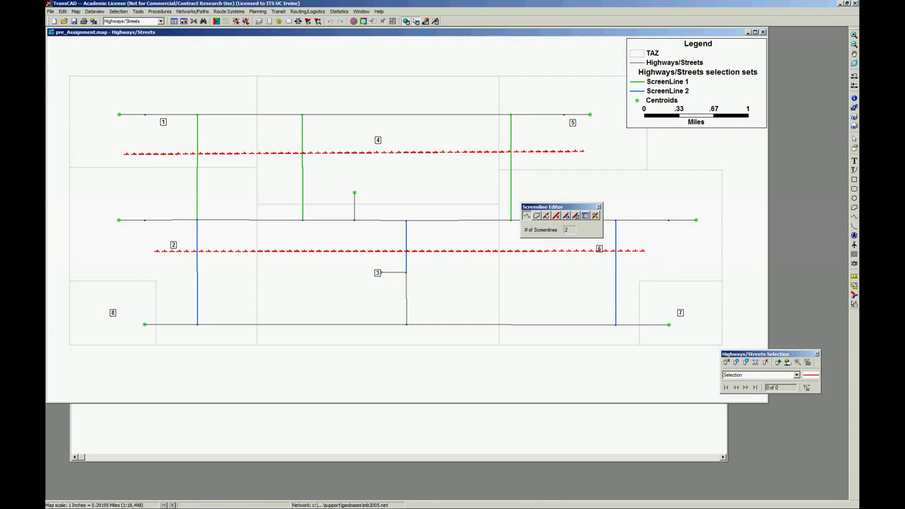
click(268, 93)
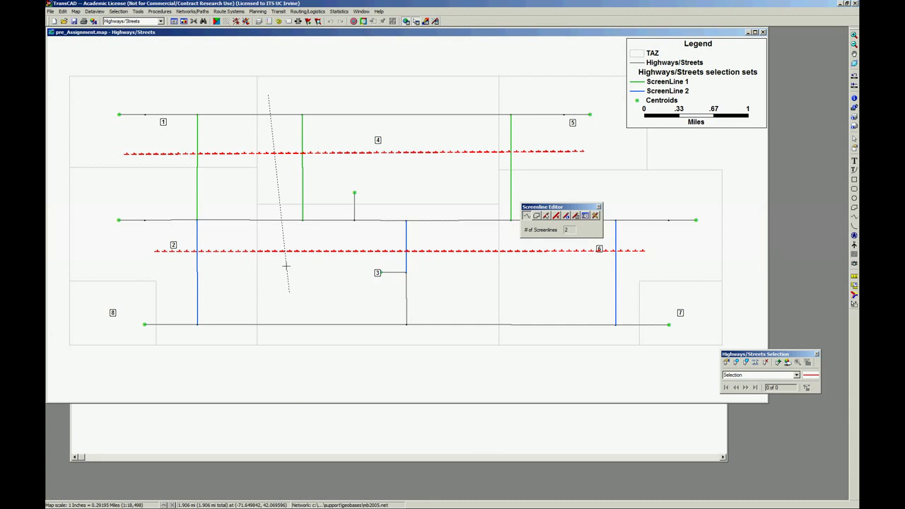
double_click(271, 368)
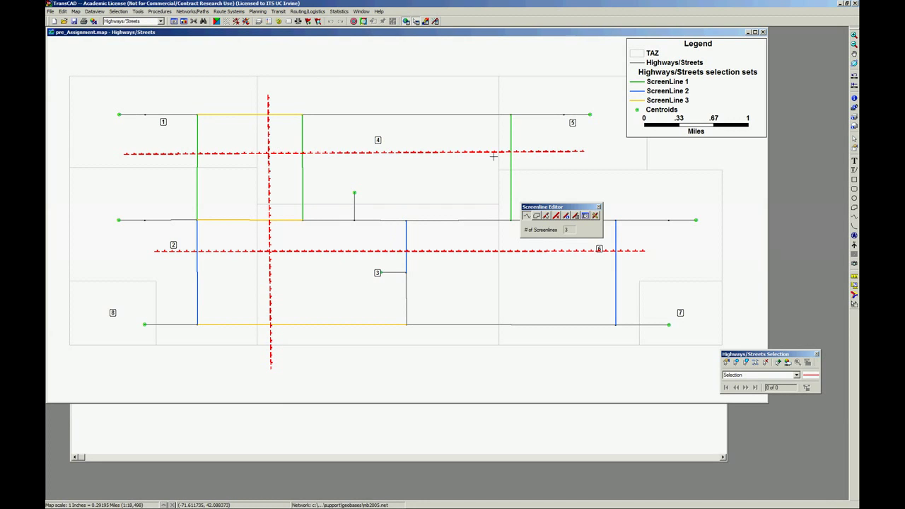
Calculate the screenline results and place the Screenline Summary table over the lower map
click(586, 216)
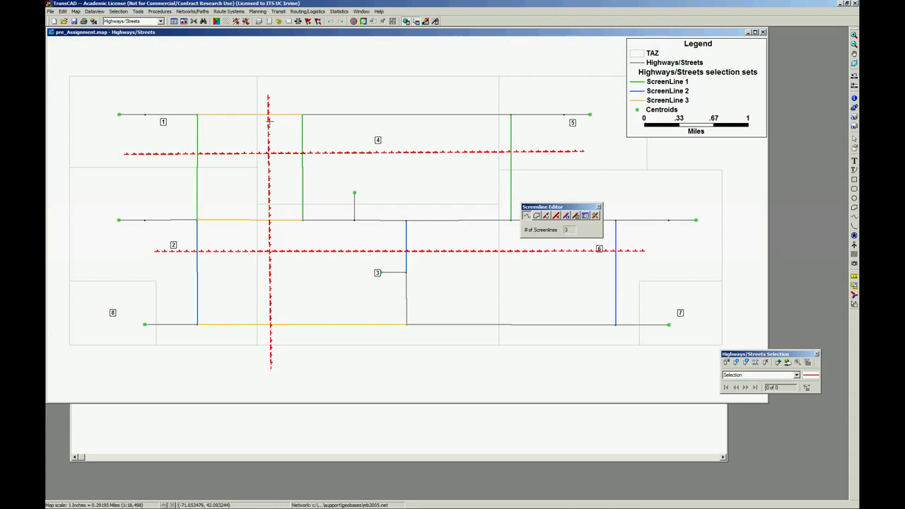
click(586, 217)
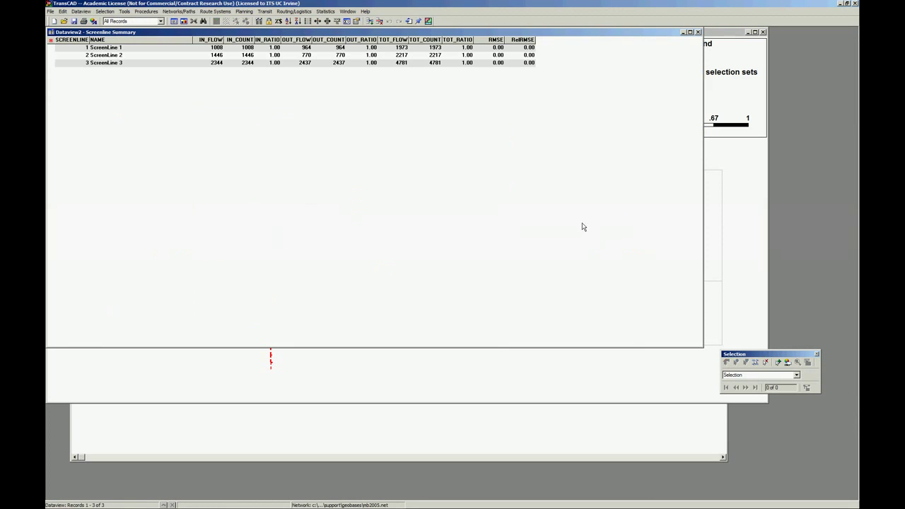
drag(178, 31, 245, 97)
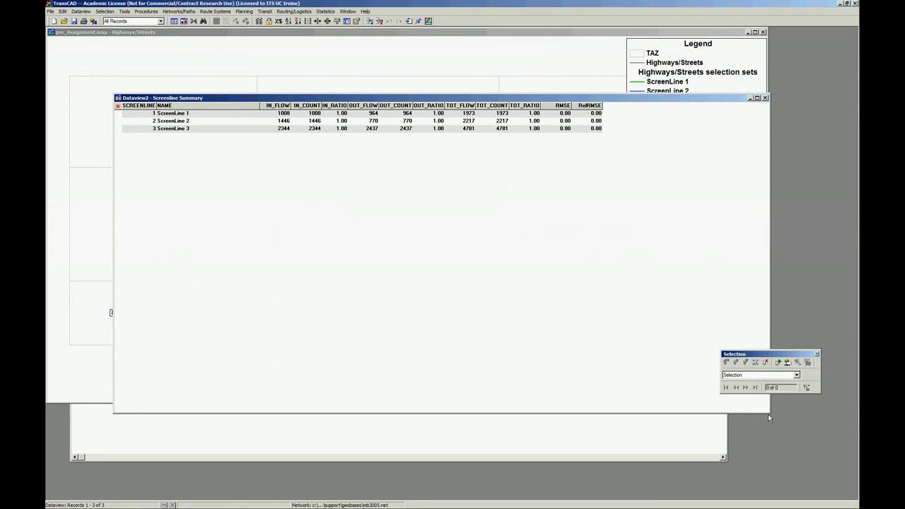
drag(770, 415, 567, 161)
drag(417, 101, 615, 249)
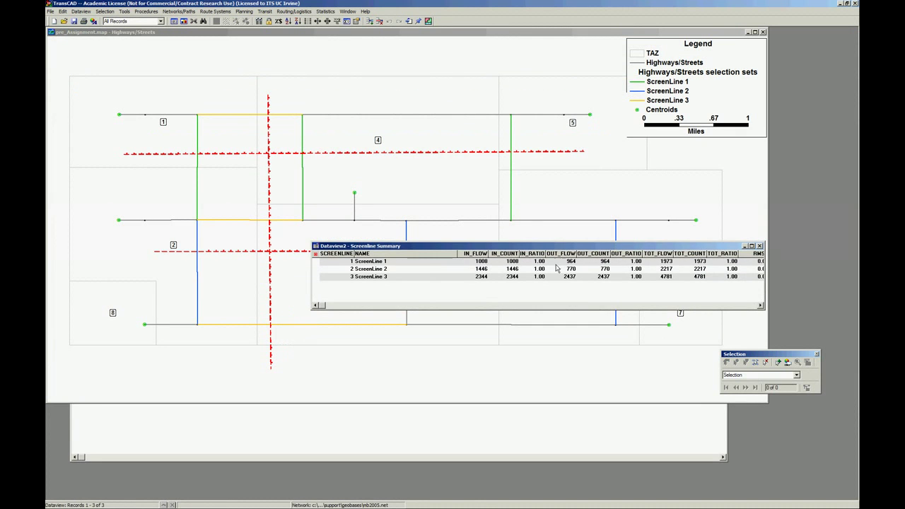
Rename the screenlines NorthSouth - NORTH, NorthSouth - SOUTH and WestEast
click(416, 263)
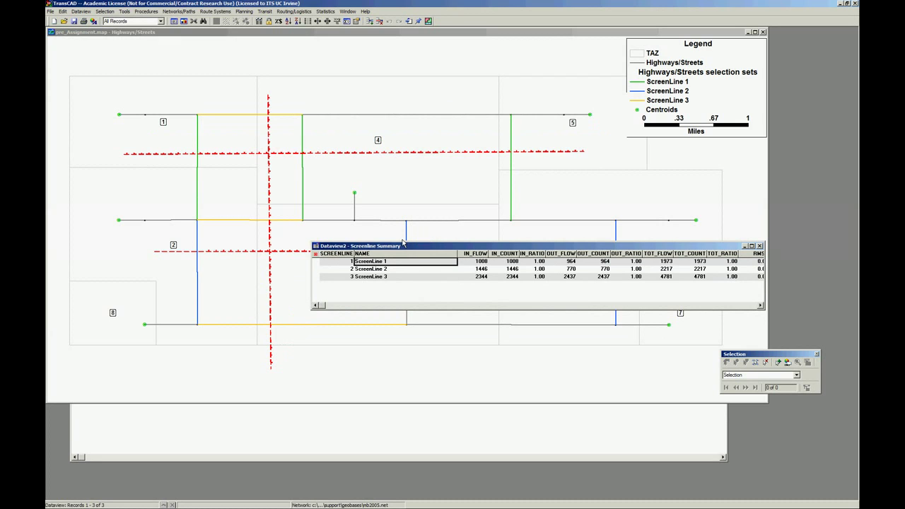
text(NorthSouth)
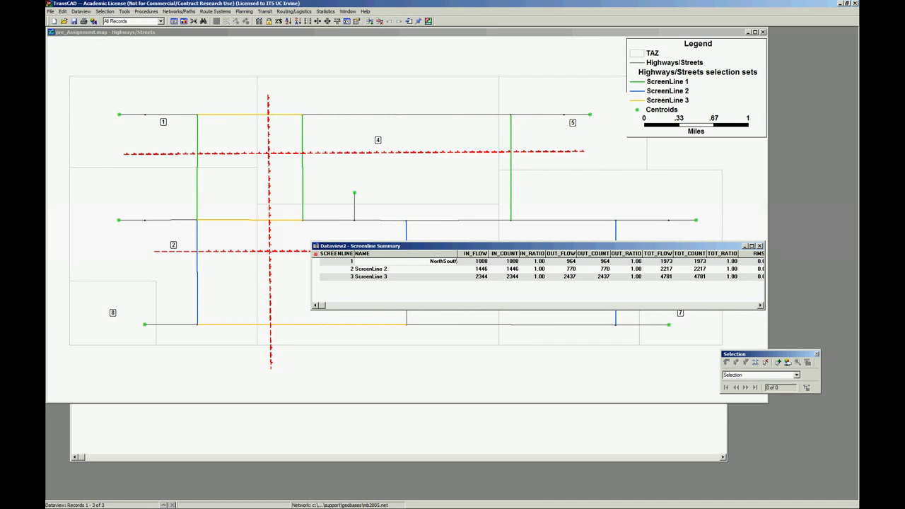
key(Return)
text(- NORTH)
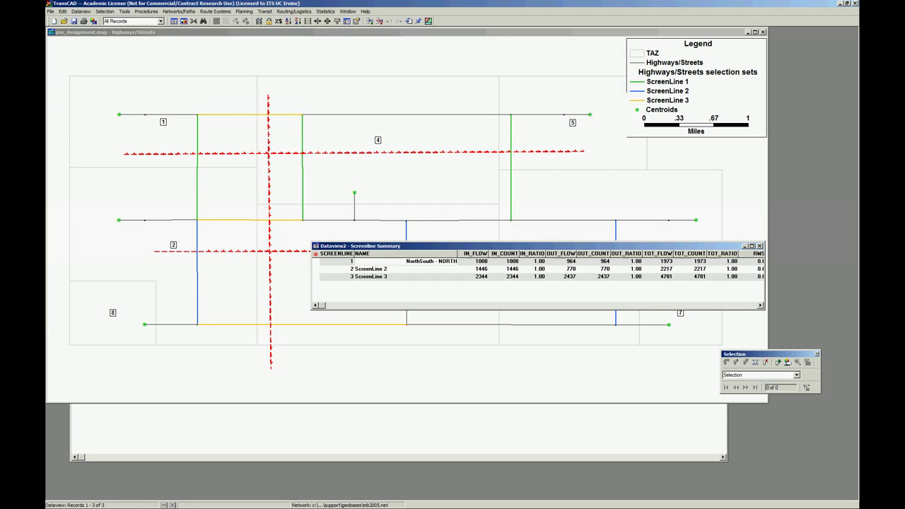
click(395, 270)
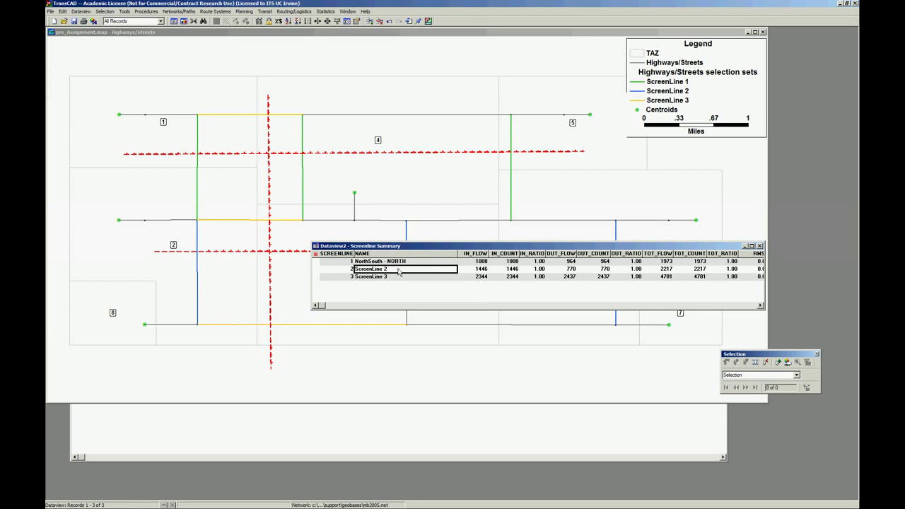
text(NorthS)
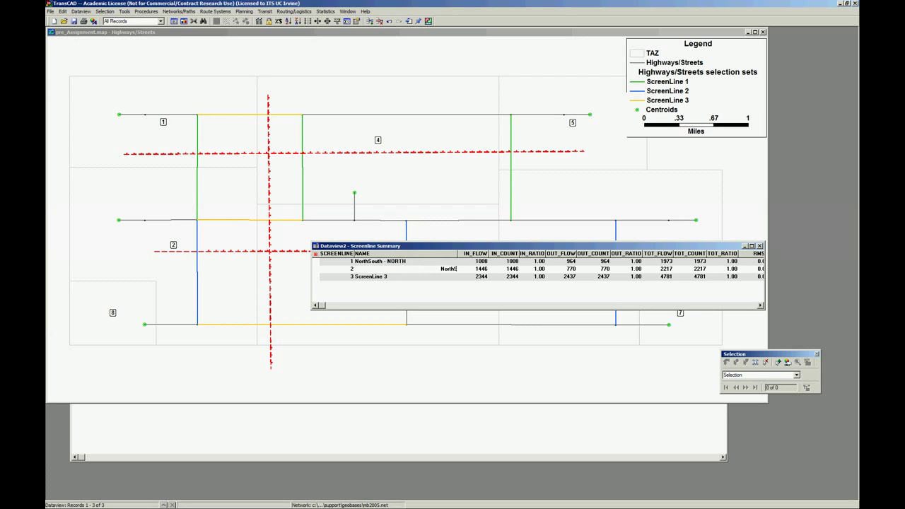
text(outh - SOUTH)
click(397, 277)
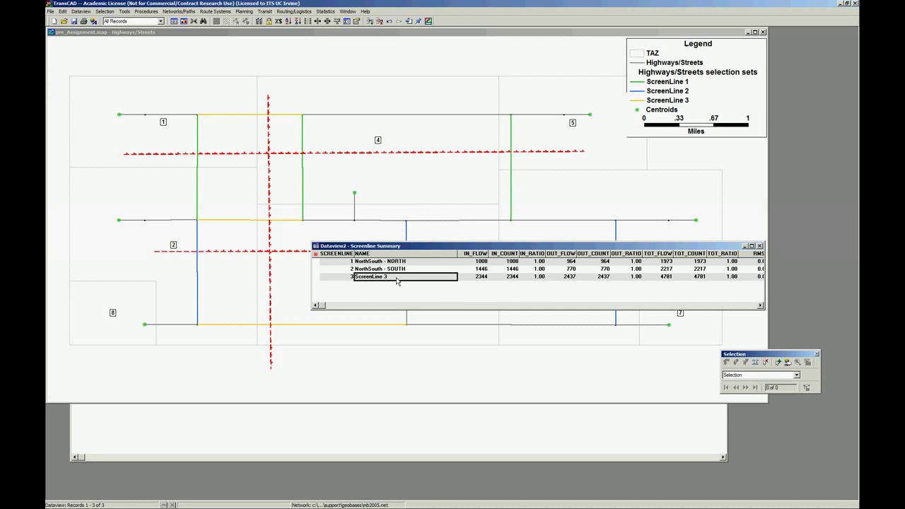
text(WEs)
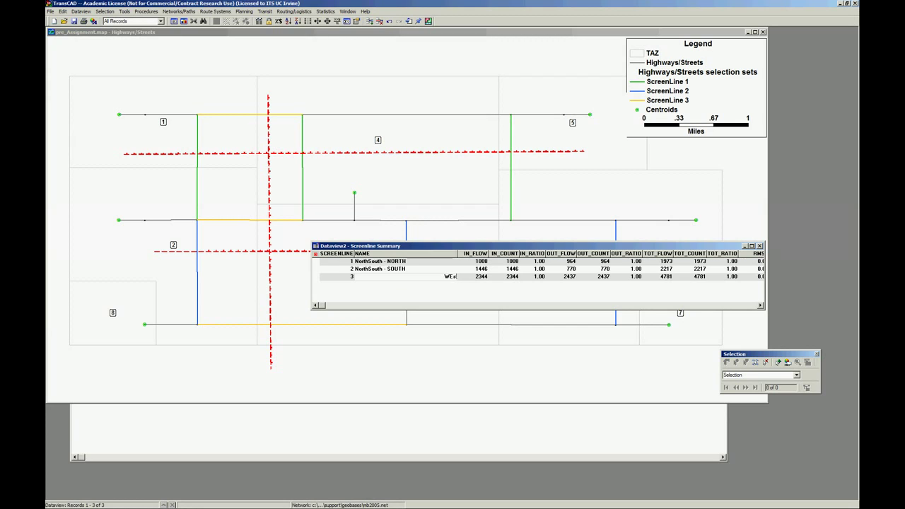
text(East)
click(533, 262)
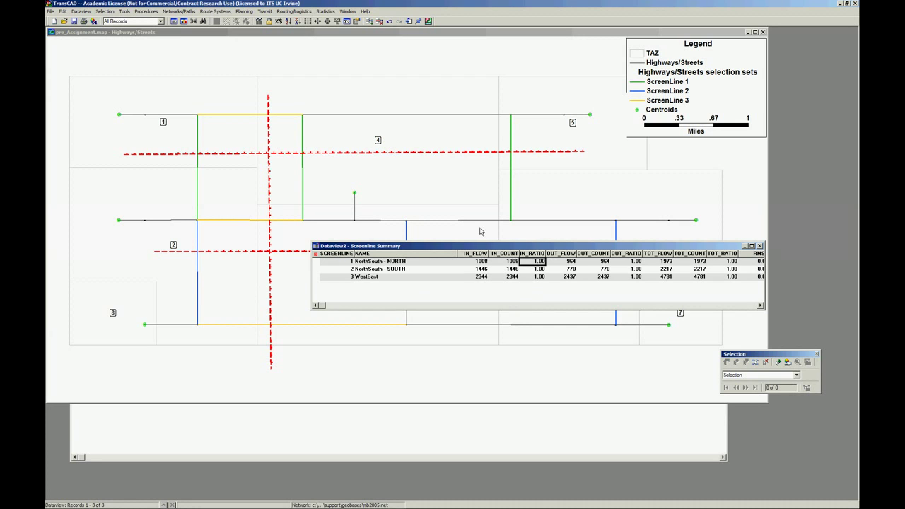
Bring the Screenline Summary back over the map and select its IN_FLOW and OUT_FLOW columns
click(499, 236)
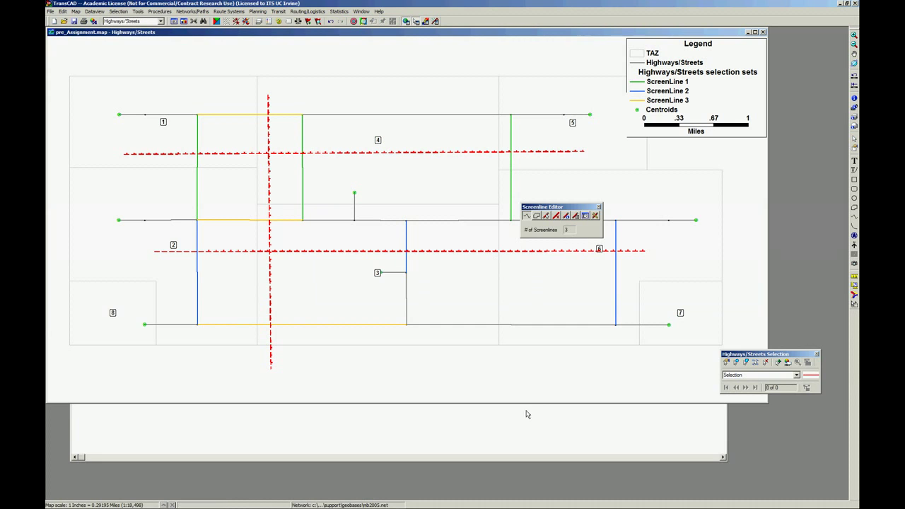
click(362, 12)
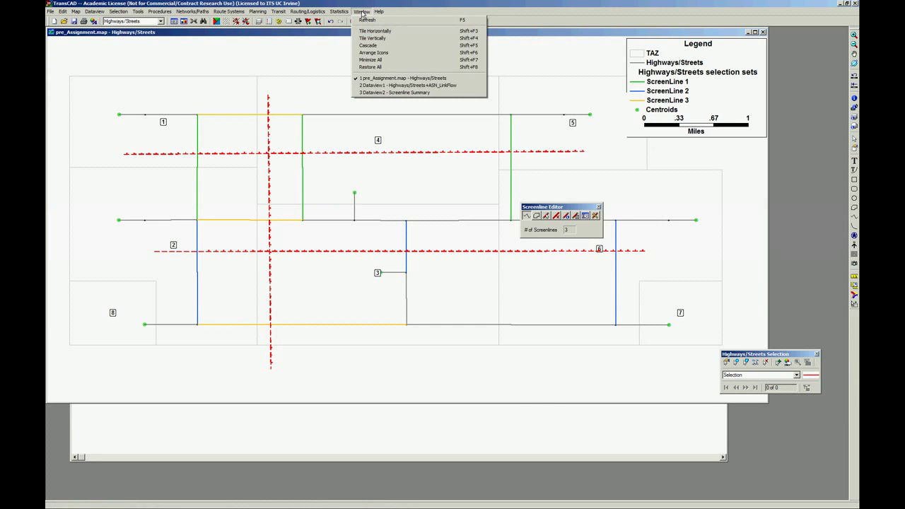
click(389, 93)
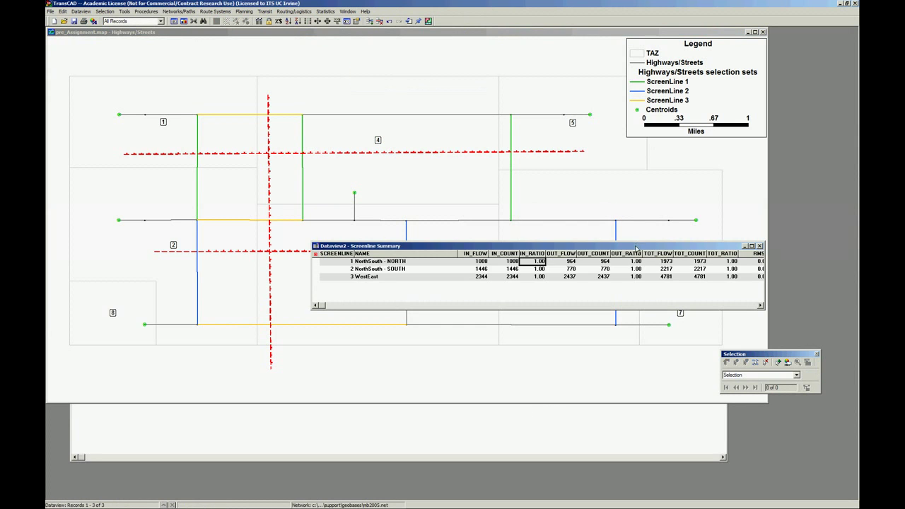
mouse_move(637, 247)
mouse_down()
mouse_move(622, 400)
mouse_move(623, 360)
mouse_move(675, 205)
mouse_up()
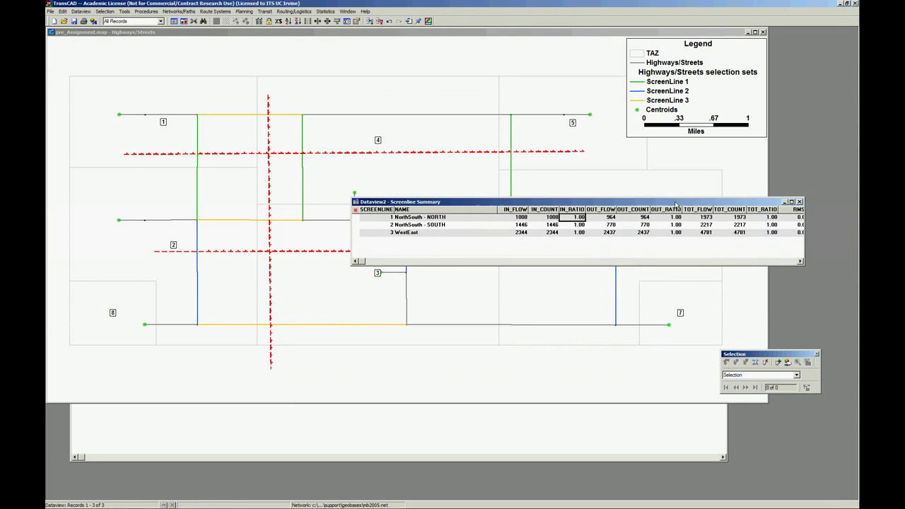
click(545, 209)
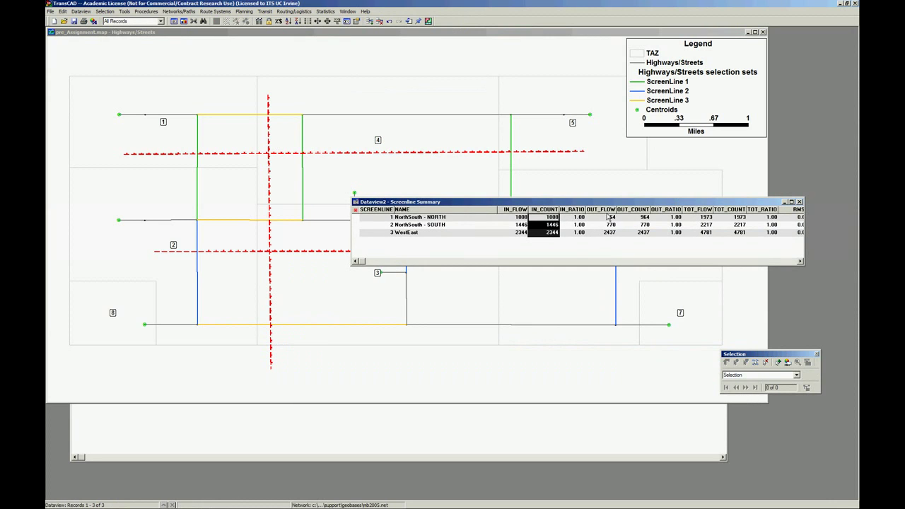
click(514, 210)
click(610, 217)
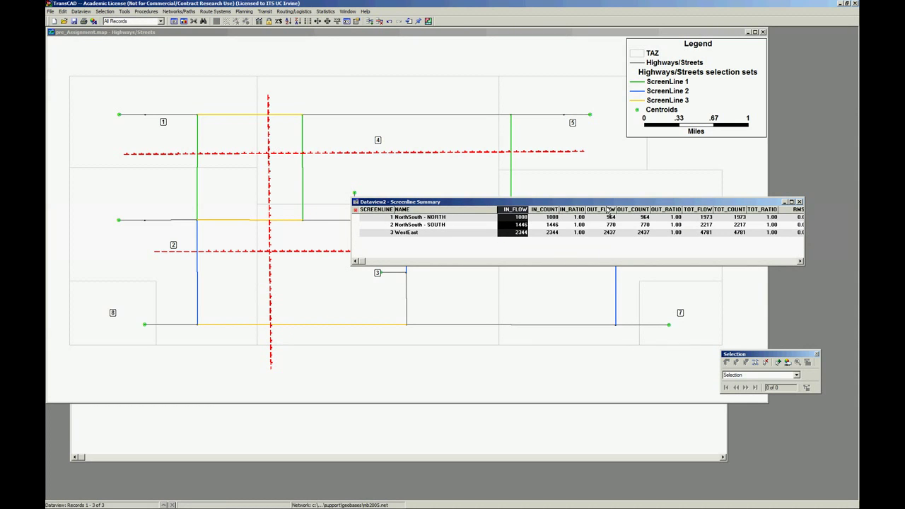
ctrl+click(608, 209)
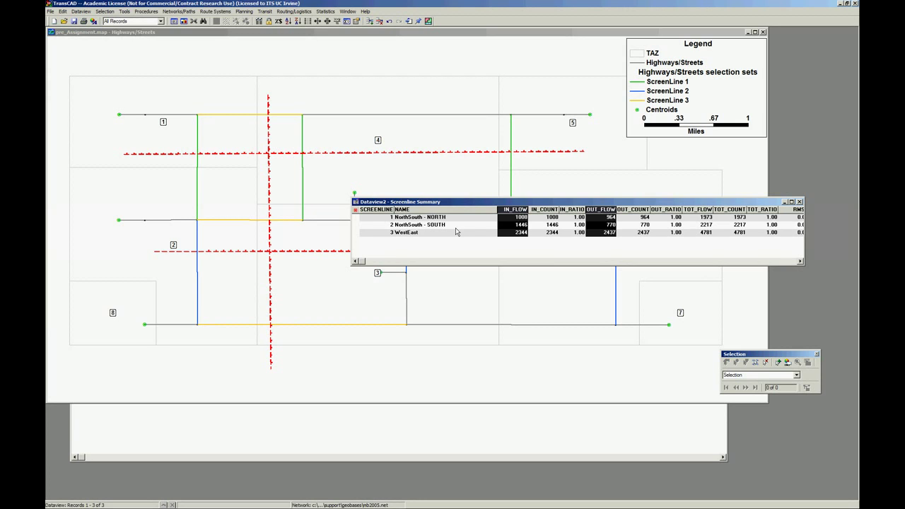
drag(428, 204, 441, 188)
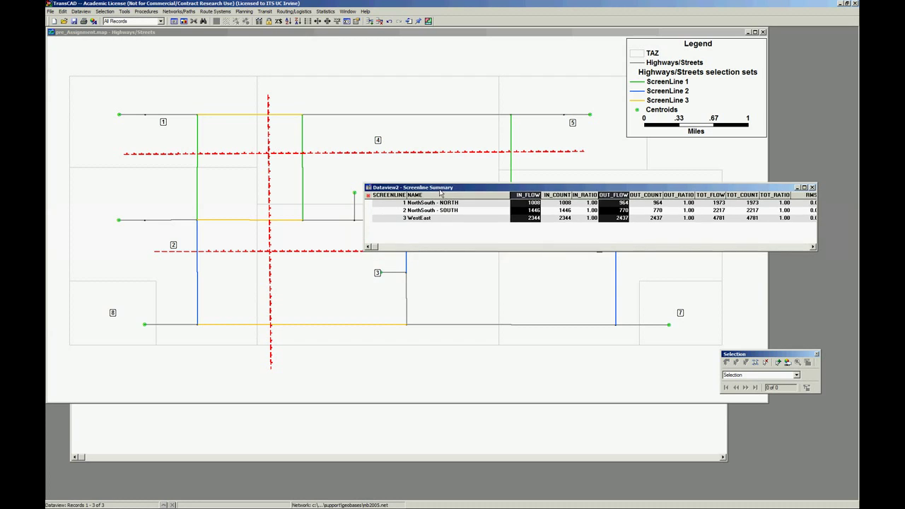
Highlight the IN_COUNT and OUT_COUNT values of all three screenlines to compare with the flows
click(556, 209)
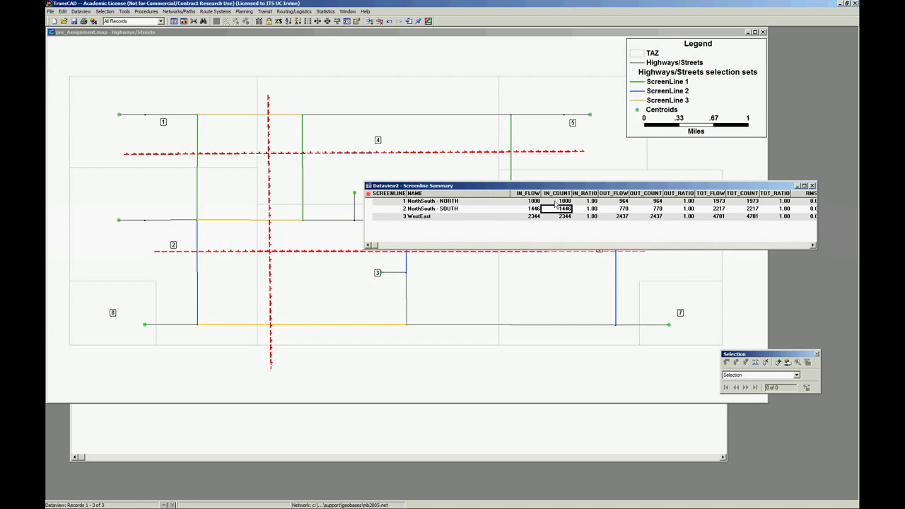
click(557, 201)
click(556, 217)
click(558, 203)
drag(560, 207, 559, 225)
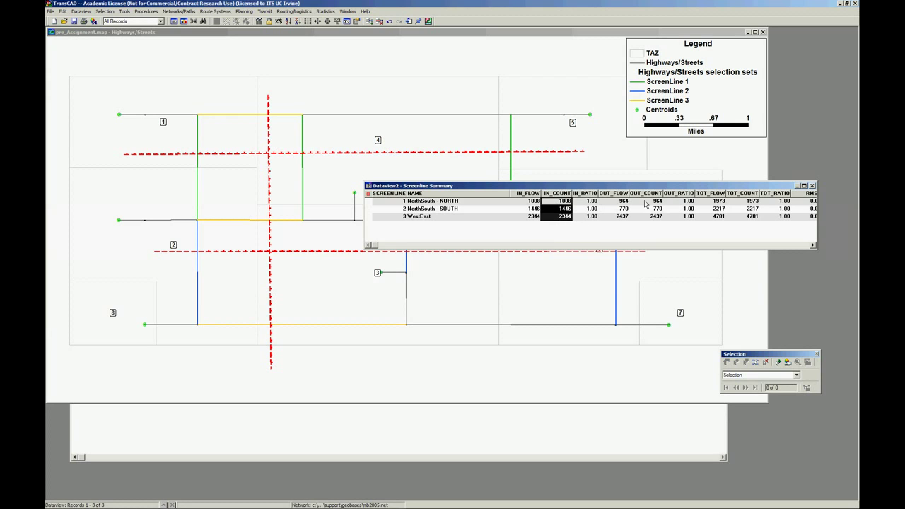
drag(652, 203, 680, 223)
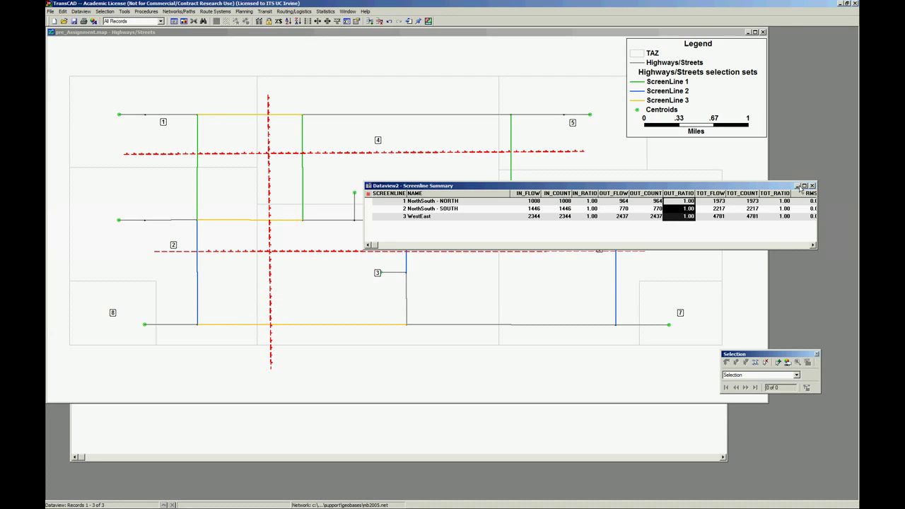
drag(799, 188, 766, 179)
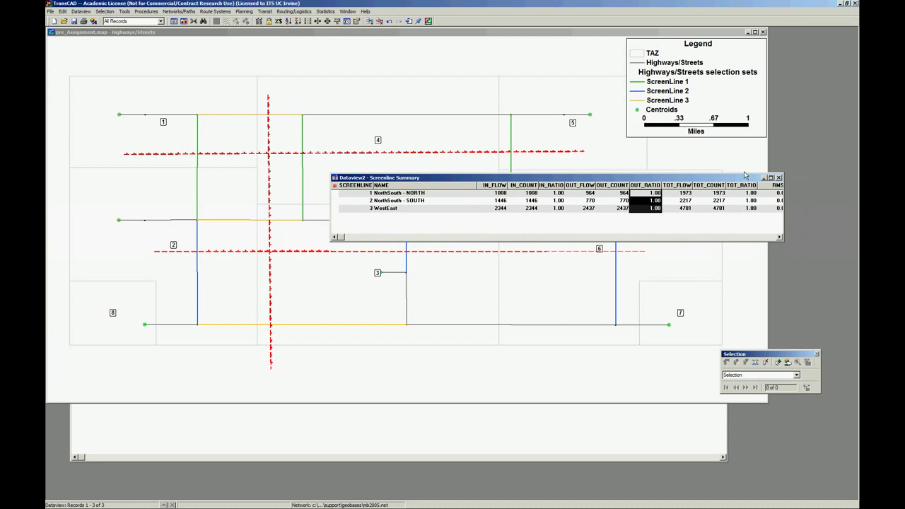